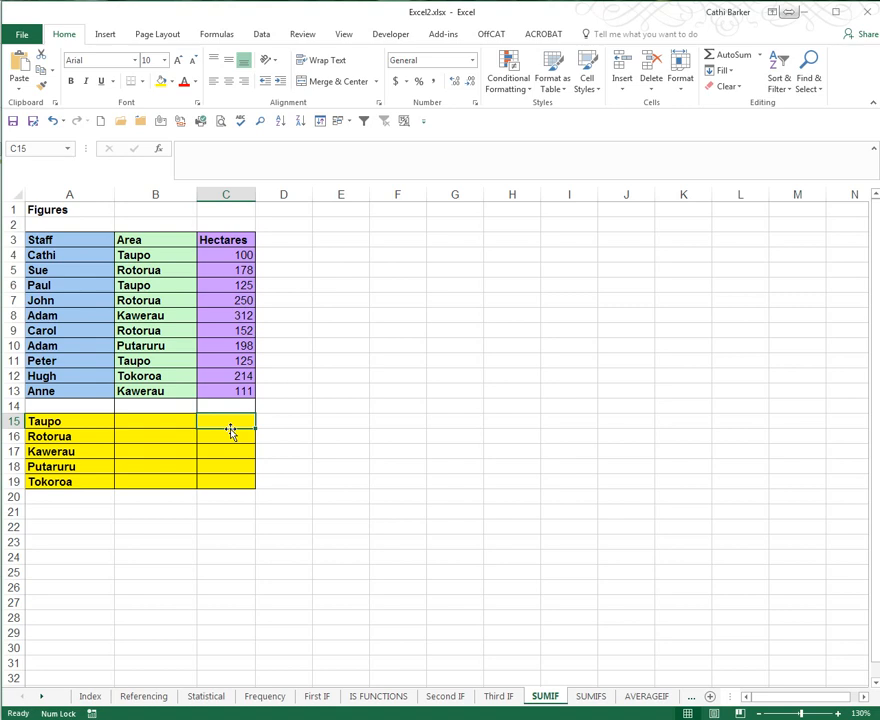
# Step: Start a SUMIF formula in C15 using the Area cells as the absolute criteria range $B$4:$B$13
pyautogui.write('=su')
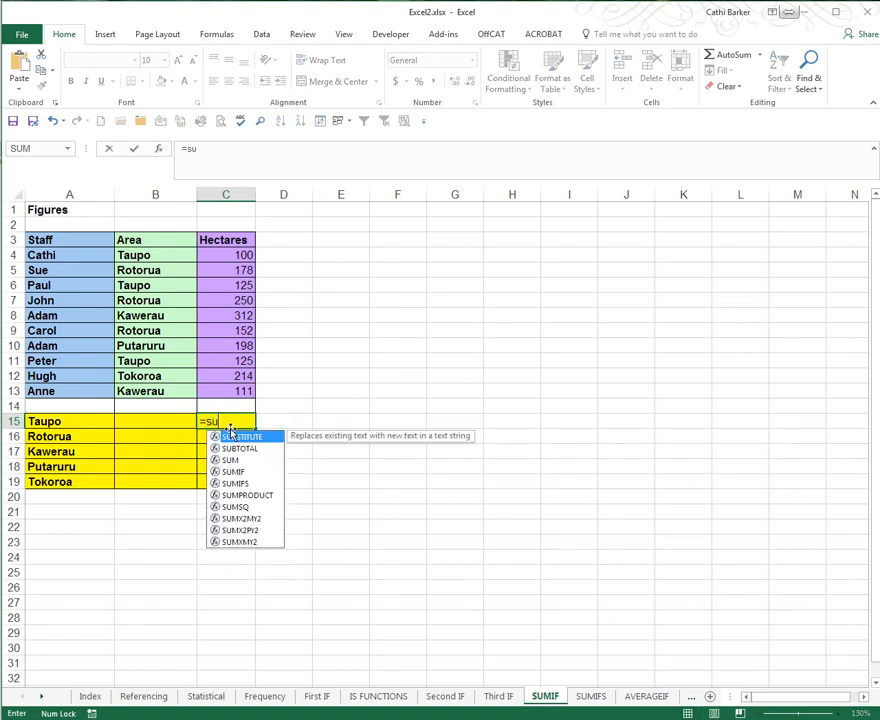
pyautogui.click(246, 473)
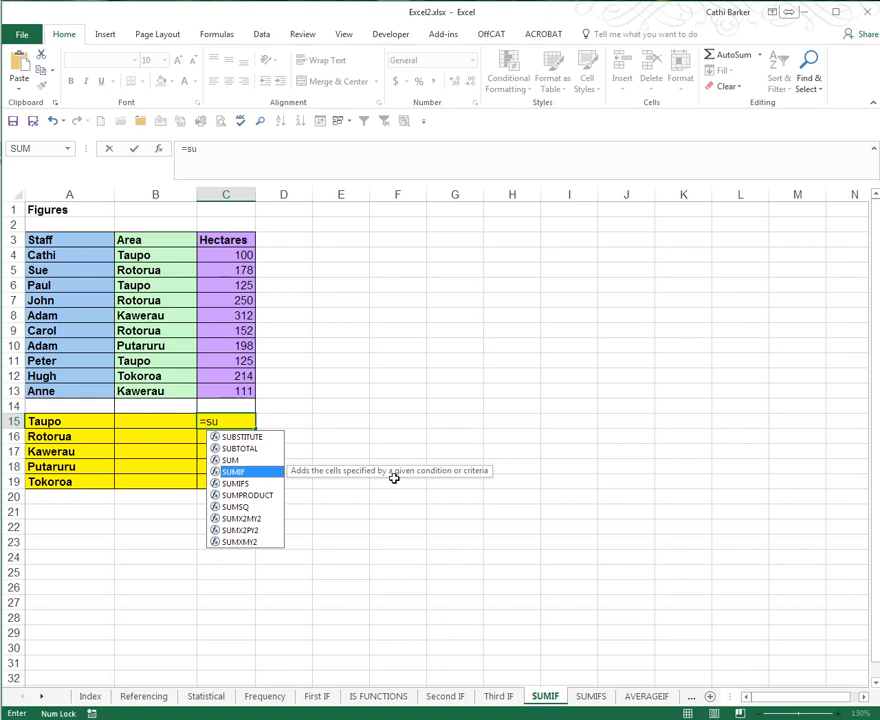
pyautogui.doubleClick(244, 475)
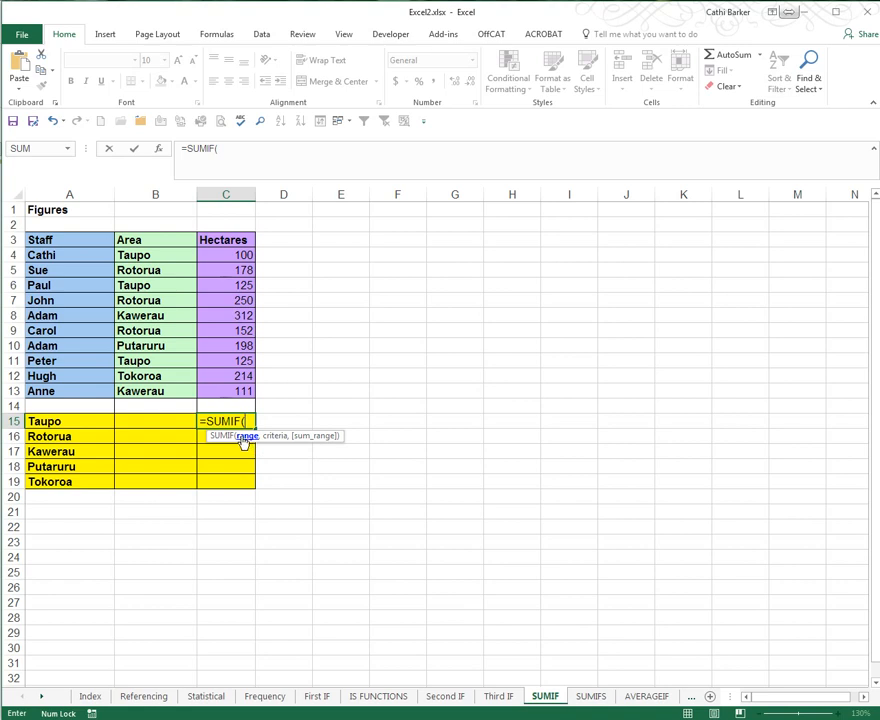
pyautogui.moveTo(155, 255); pyautogui.dragTo(153, 388)
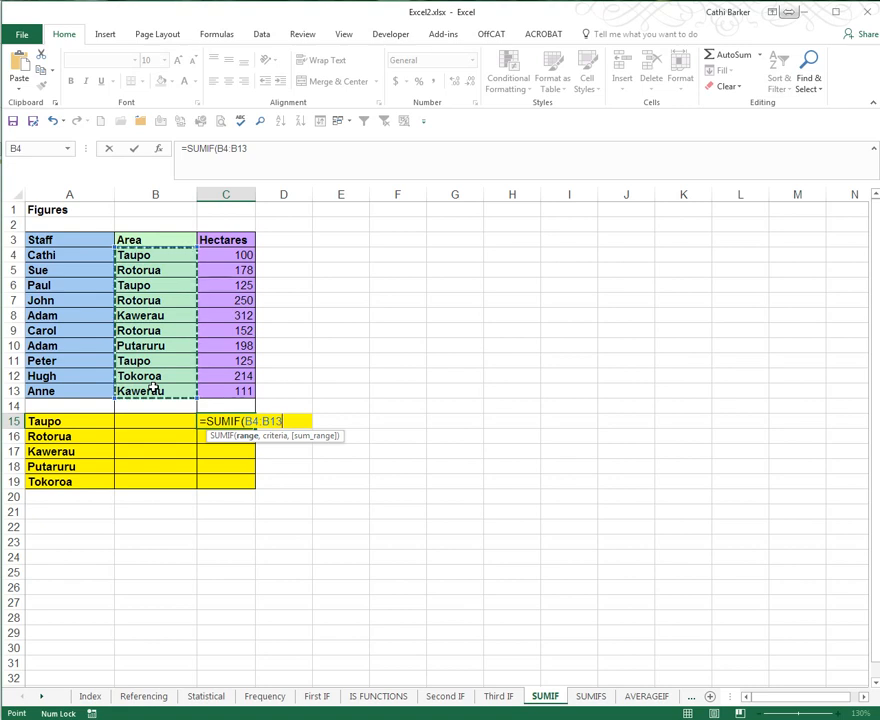
pyautogui.press('F4')
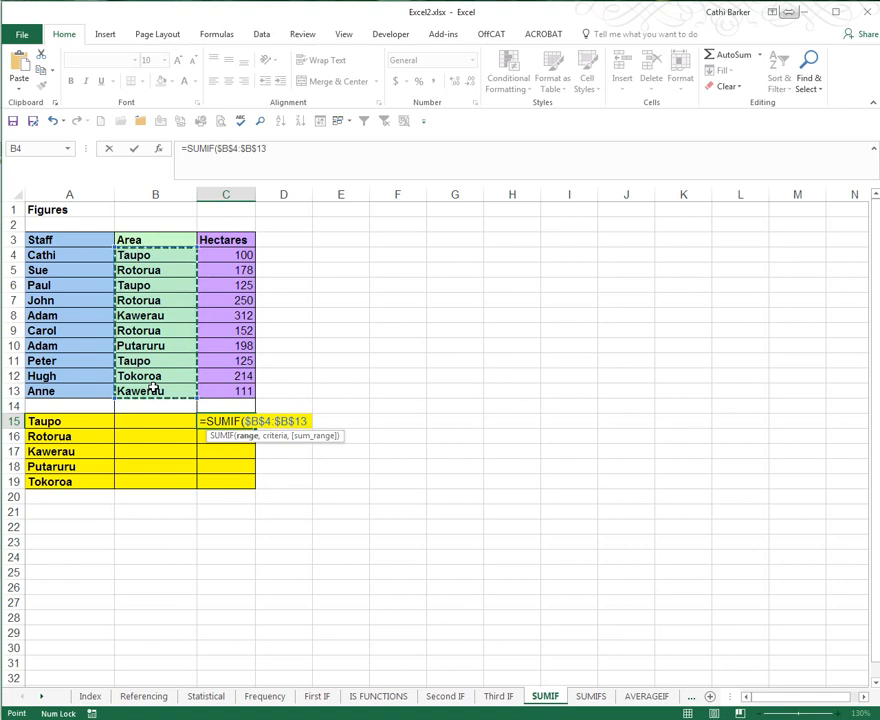
pyautogui.write(',')
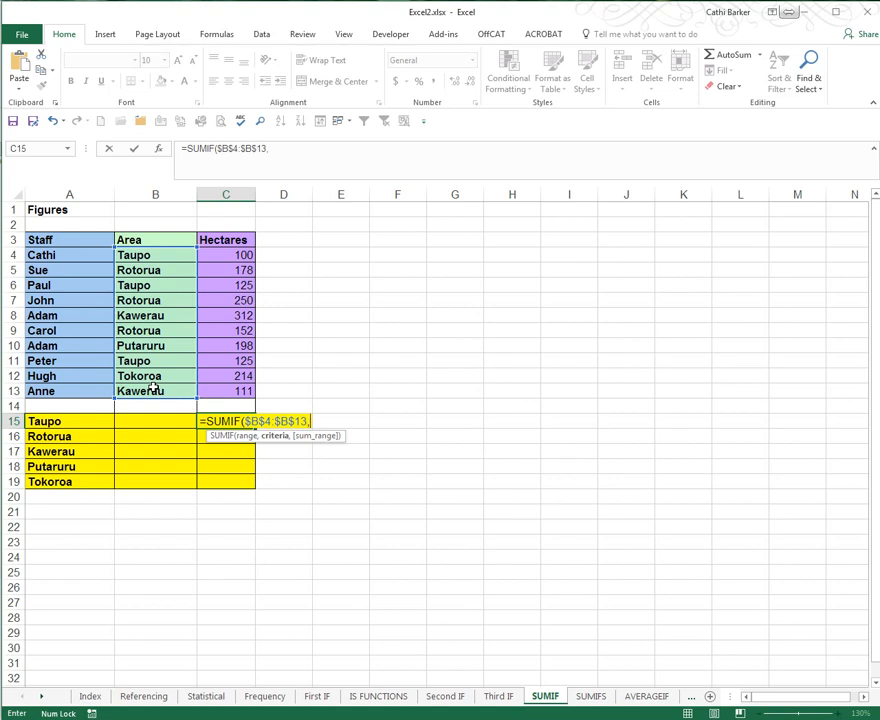
pyautogui.write('"Tau')
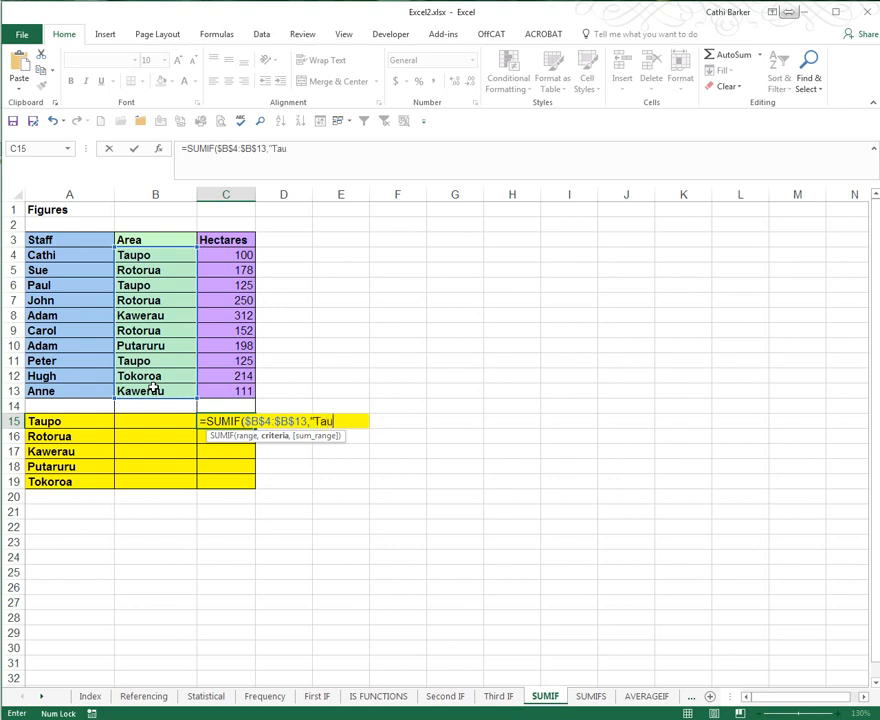
pyautogui.write('po"')
pyautogui.press('BackSpace')
pyautogui.press('BackSpace')
pyautogui.press('BackSpace')
pyautogui.press('BackSpace')
pyautogui.press('BackSpace')
pyautogui.press('BackSpace')
pyautogui.press('BackSpace')
# Step: Complete the SUMIF in C15 with A15 as the criterion and the Hectares cells $C$4:$C$13 as the absolute sum range
pyautogui.click(45, 421)
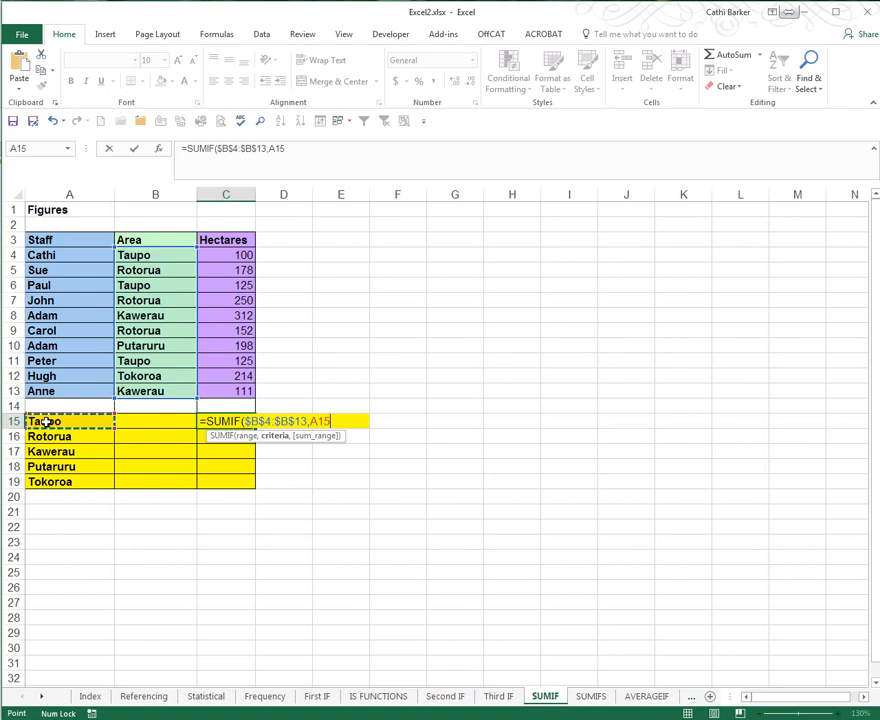
pyautogui.write(',')
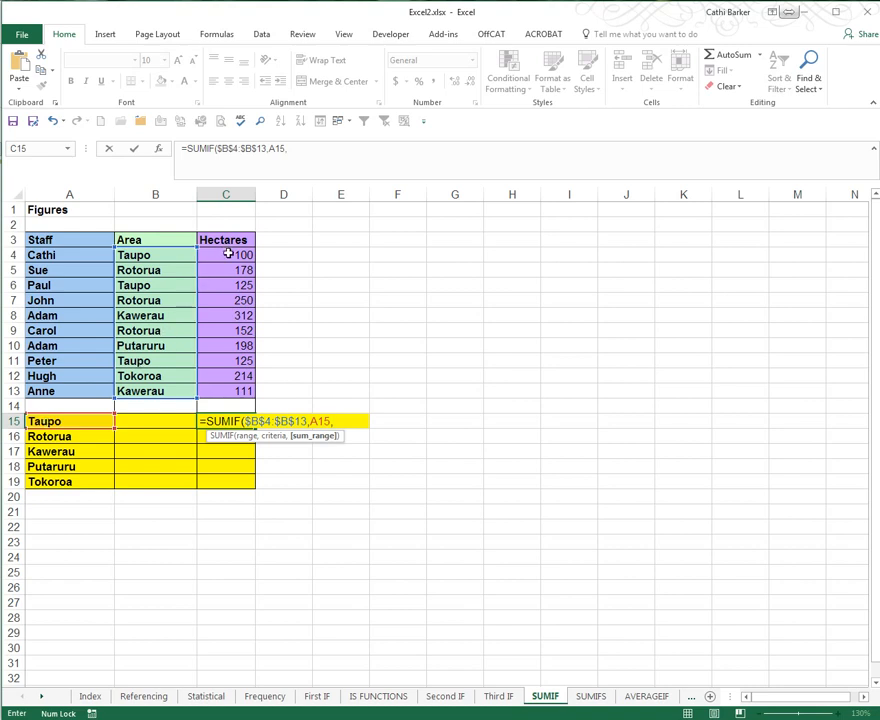
pyautogui.moveTo(229, 255); pyautogui.dragTo(230, 392)
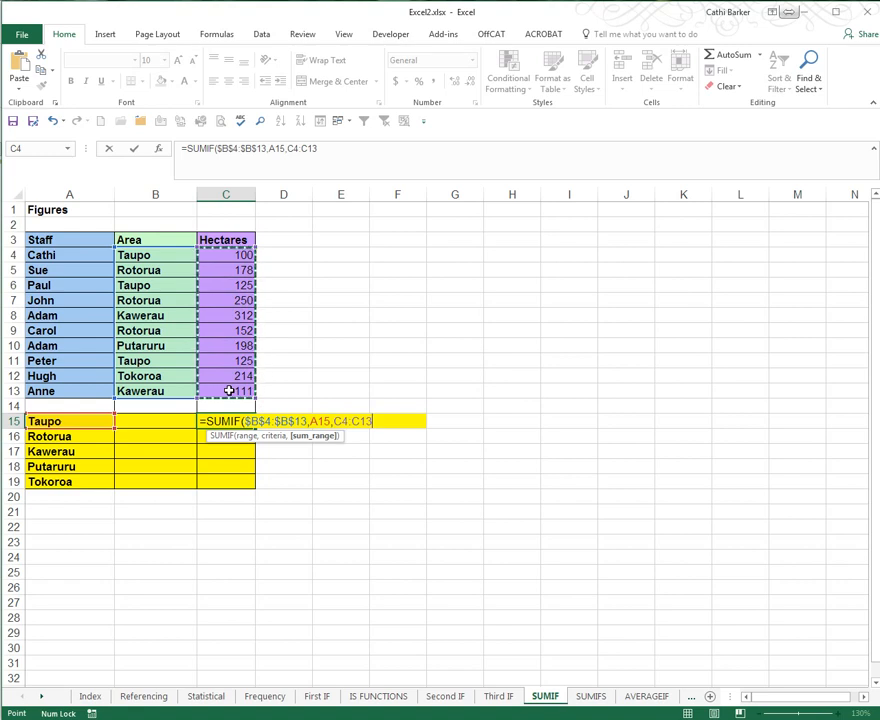
pyautogui.press('F4')
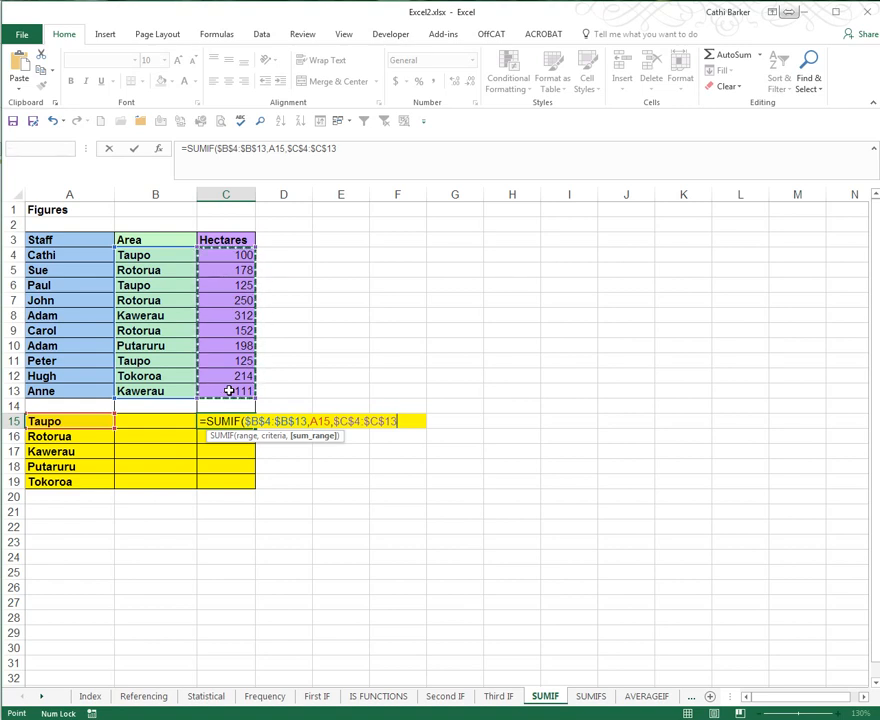
pyautogui.hotkey('ctrl', 'Return')
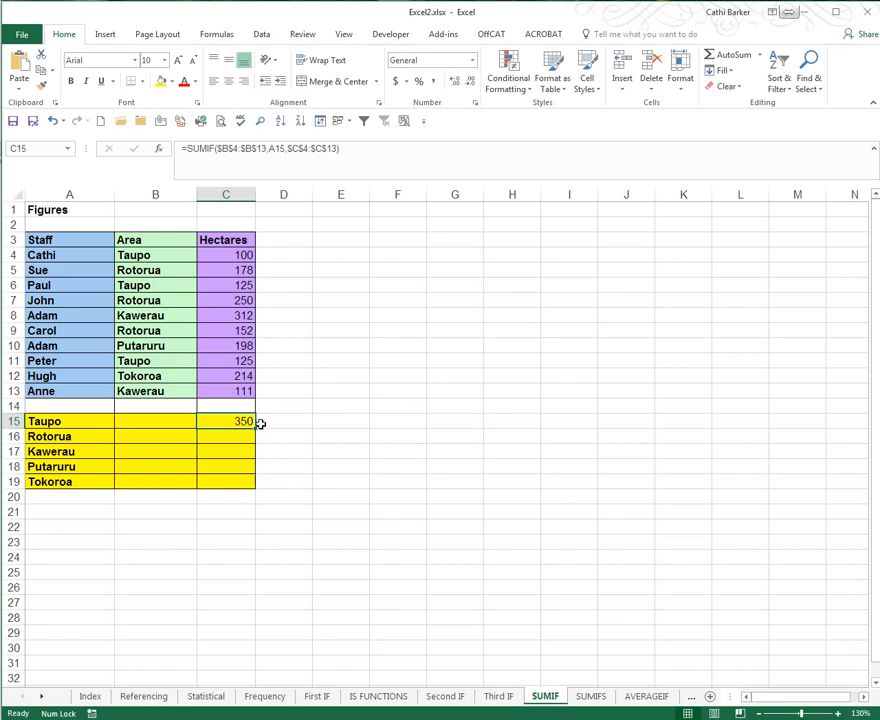
# Step: Fill the SUMIF formula from C15 down to C19 and inspect the copies for Rotorua and Kawerau
pyautogui.moveTo(255, 427); pyautogui.dragTo(256, 491)
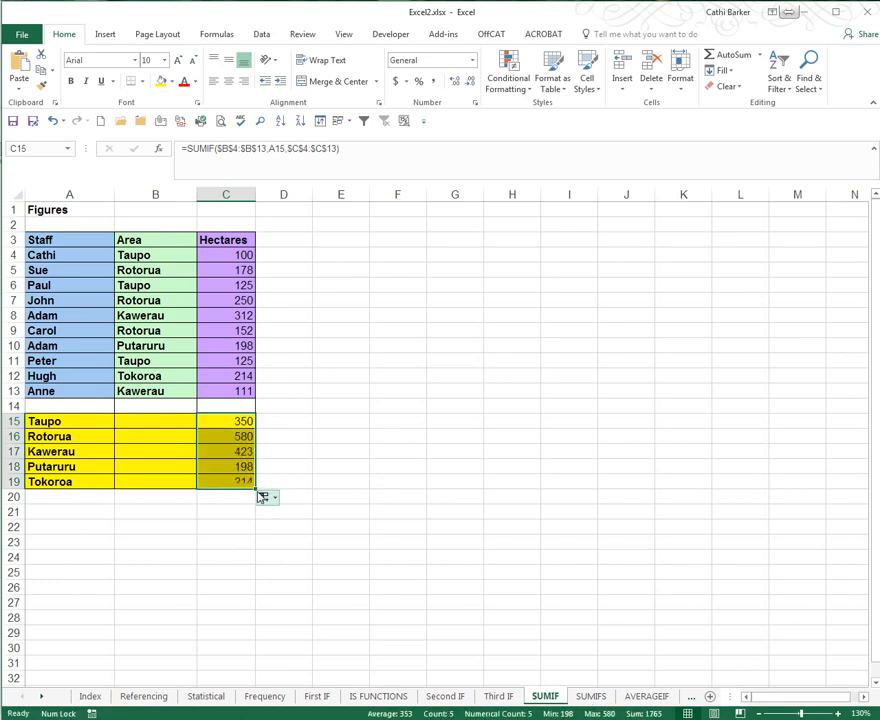
pyautogui.click(241, 436)
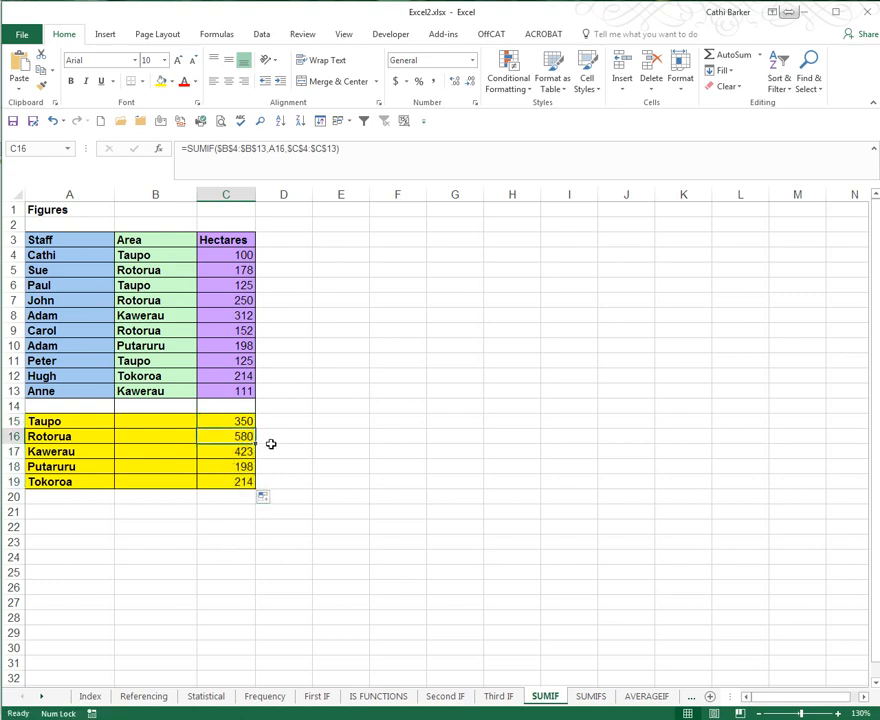
pyautogui.click(247, 452)
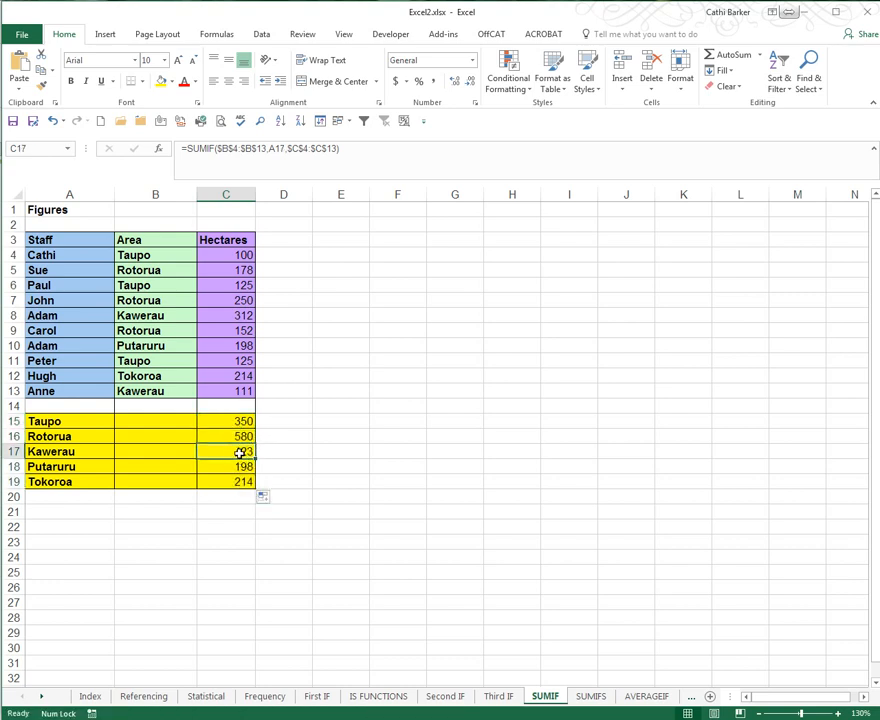
# Step: Select the two Kawerau hectare values, C8 and C13, together and compare their sum with the Kawerau total in C17
pyautogui.click(245, 316)
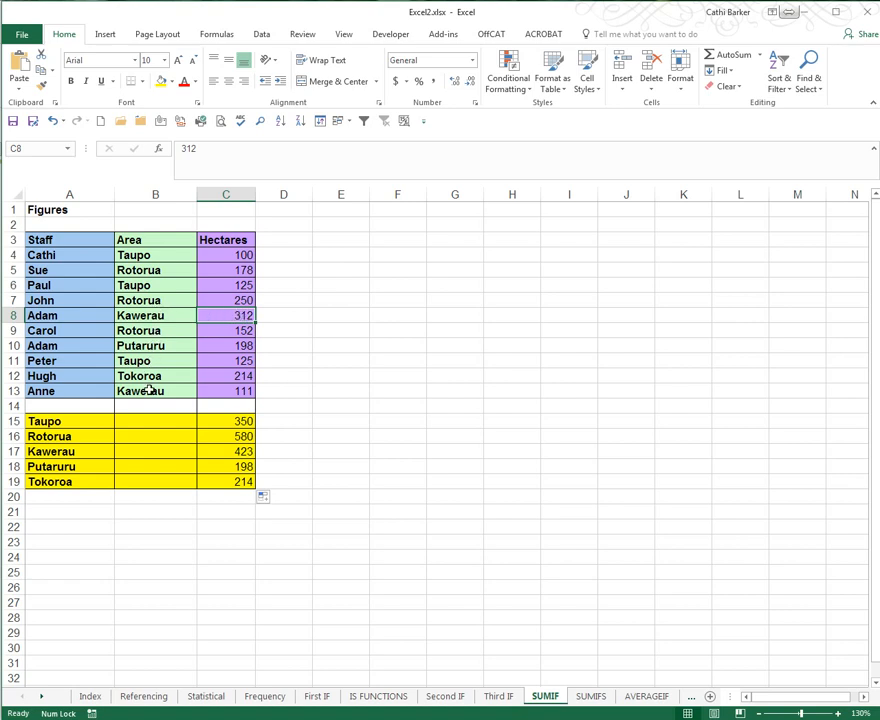
pyautogui.keyDown('ctrl'); pyautogui.click(241, 391); pyautogui.keyUp('ctrl')
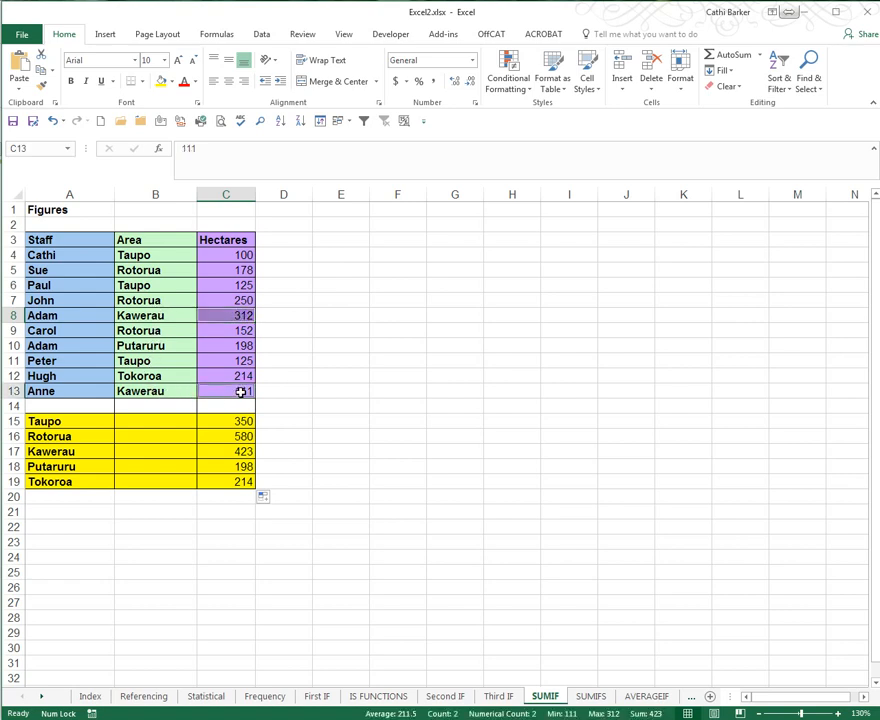
pyautogui.click(237, 315)
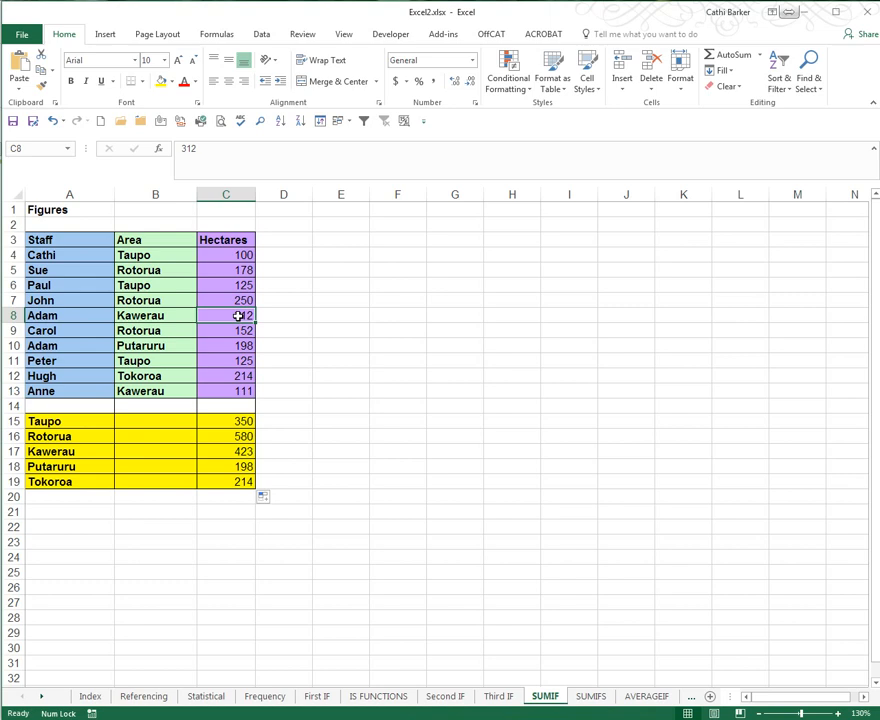
pyautogui.keyDown('ctrl'); pyautogui.click(242, 390); pyautogui.keyUp('ctrl')
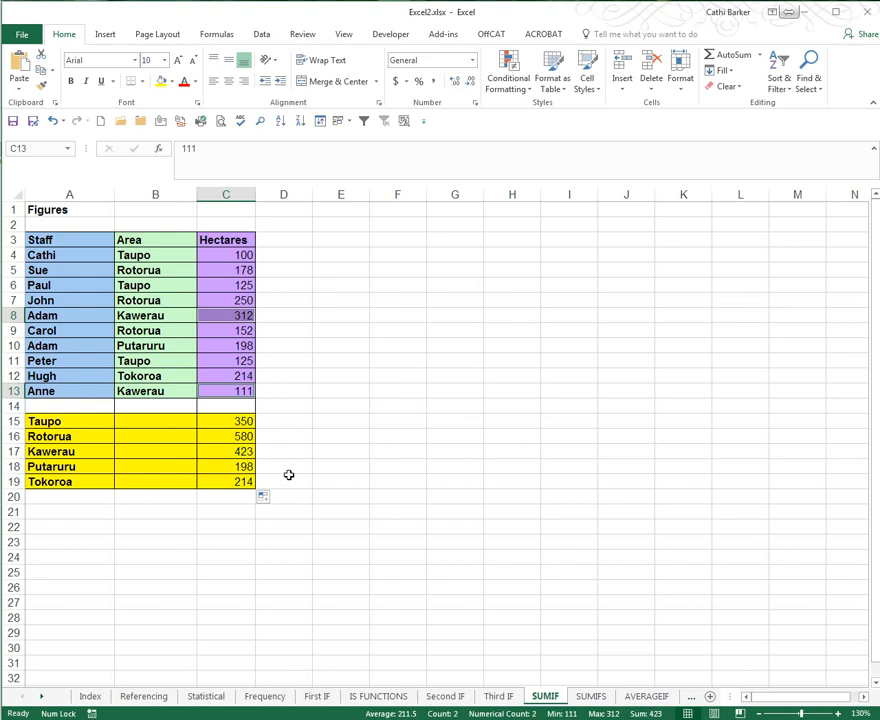
pyautogui.click(246, 452)
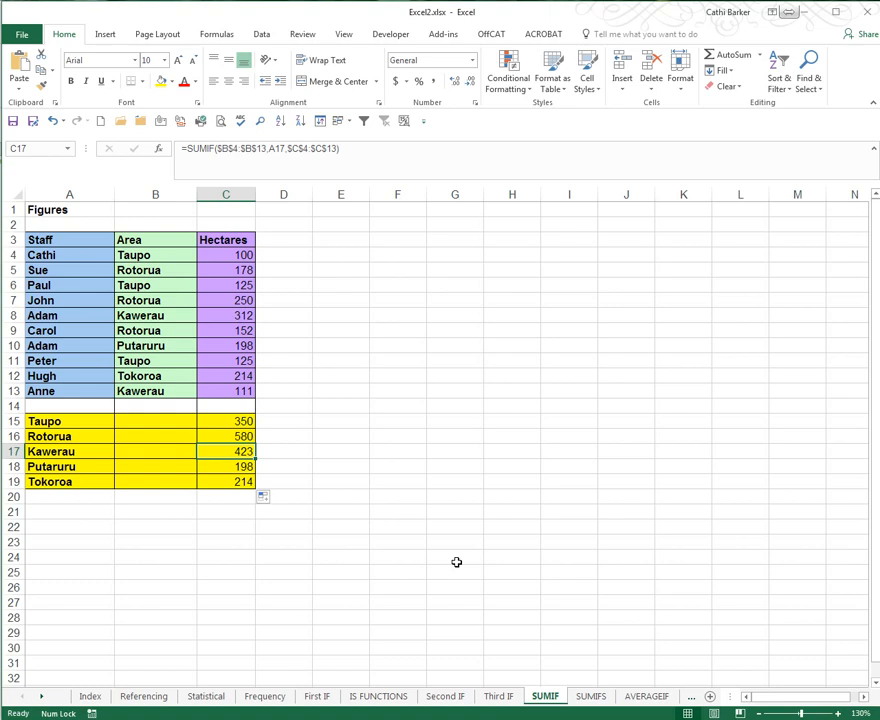
# Step: On the SUMIFS sheet, start a SUMIFS formula in B15 with the Price cells $B$4:$B$13 as the absolute sum range
pyautogui.click(591, 697)
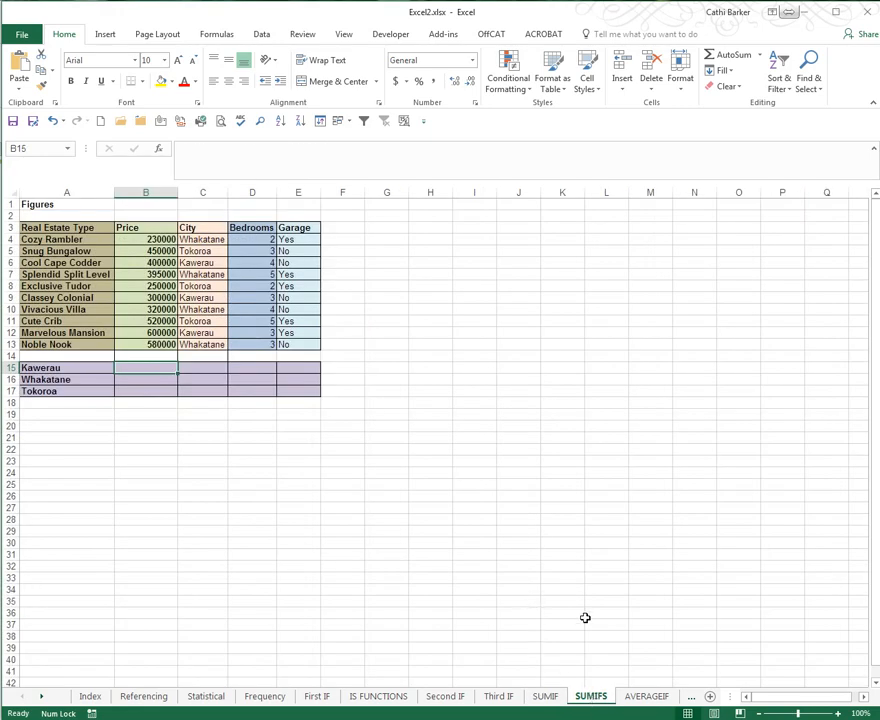
pyautogui.click(837, 714)
pyautogui.click(837, 714)
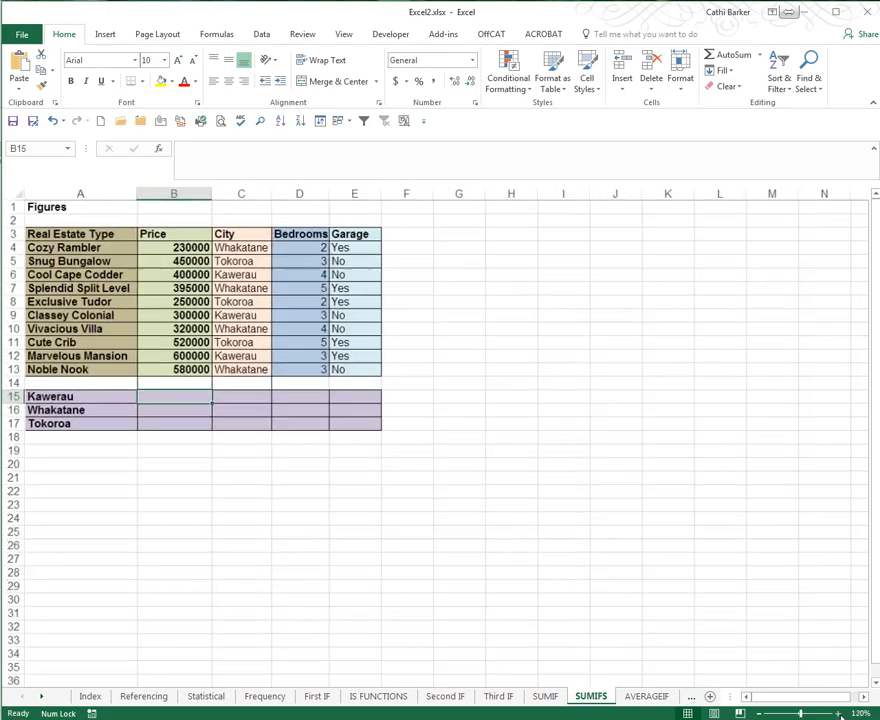
pyautogui.click(837, 714)
pyautogui.click(837, 714)
pyautogui.click(837, 714)
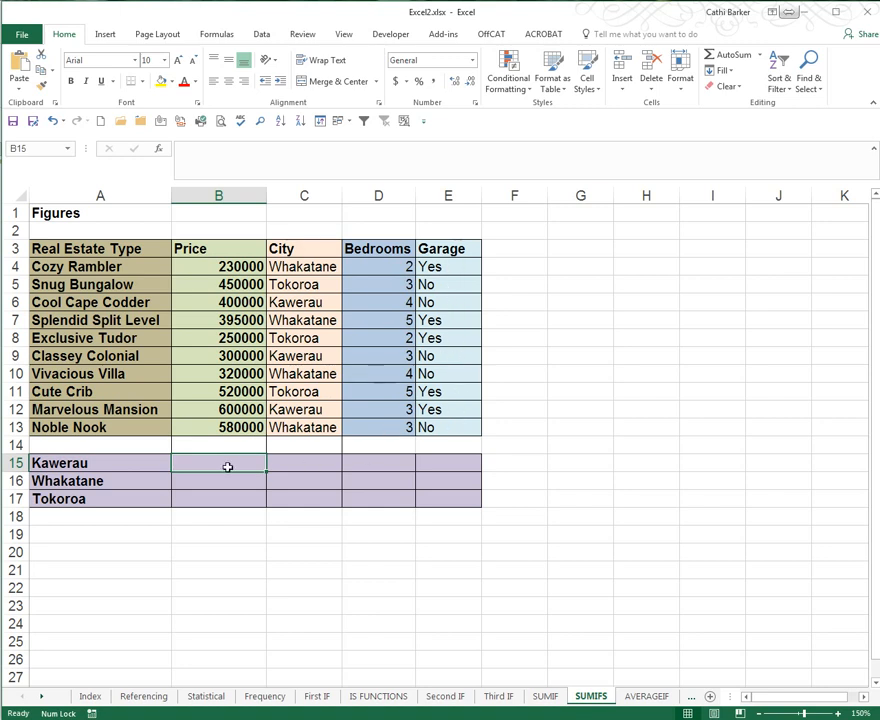
pyautogui.write('=su')
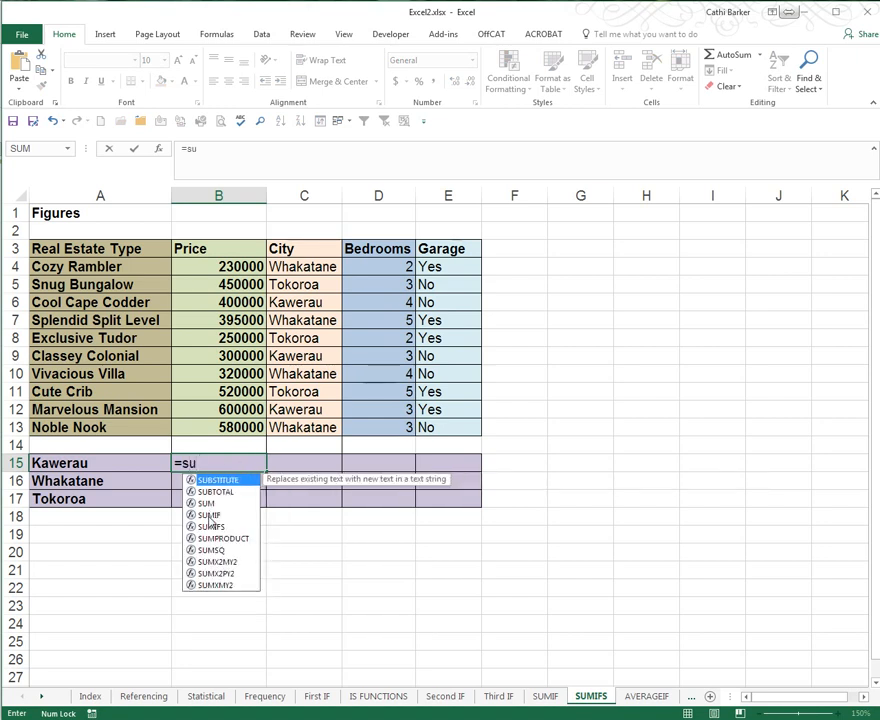
pyautogui.click(244, 516)
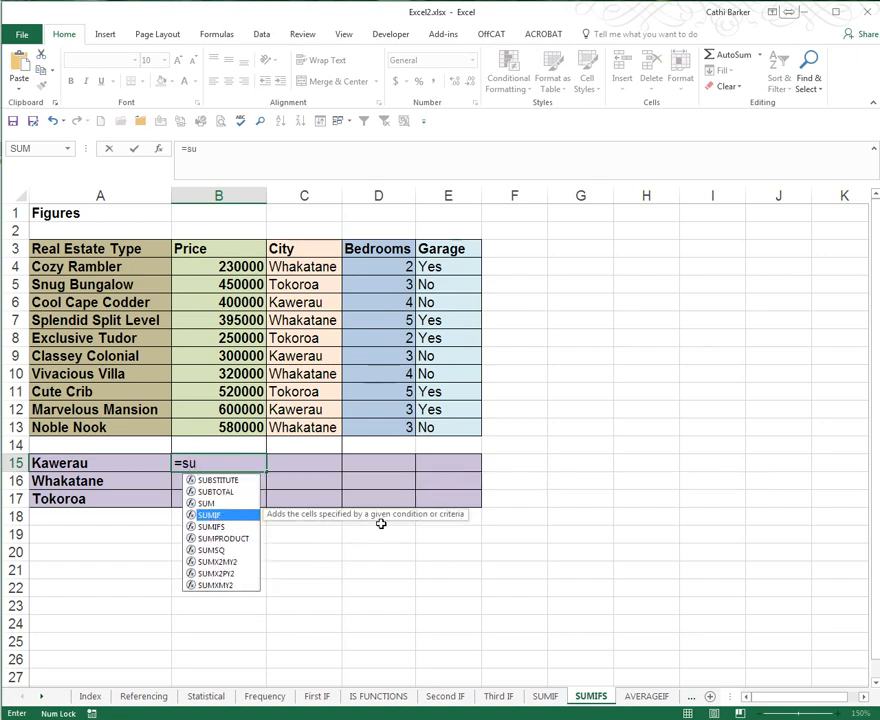
pyautogui.click(218, 527)
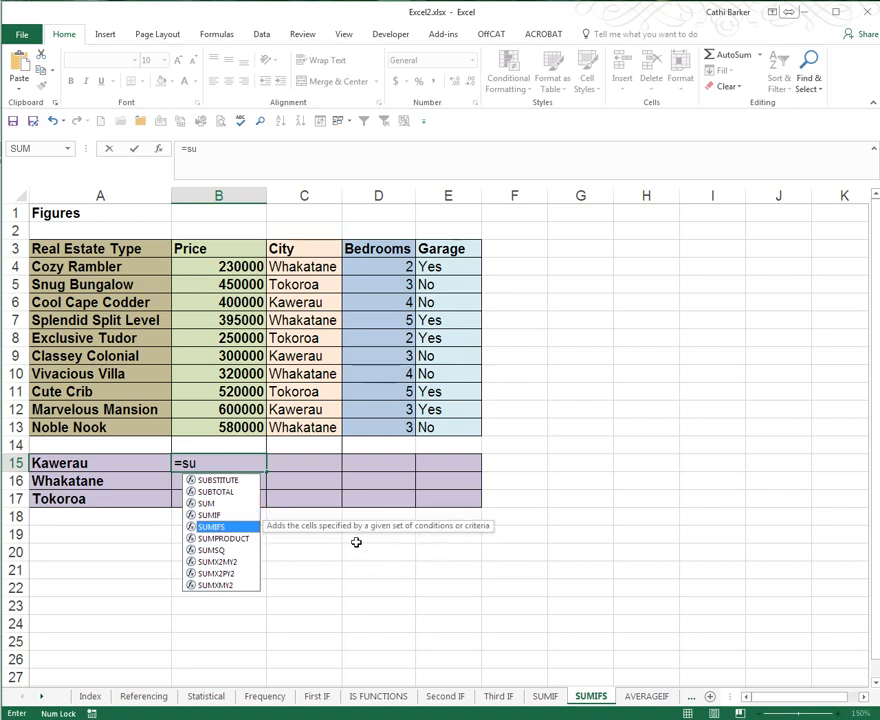
pyautogui.doubleClick(221, 528)
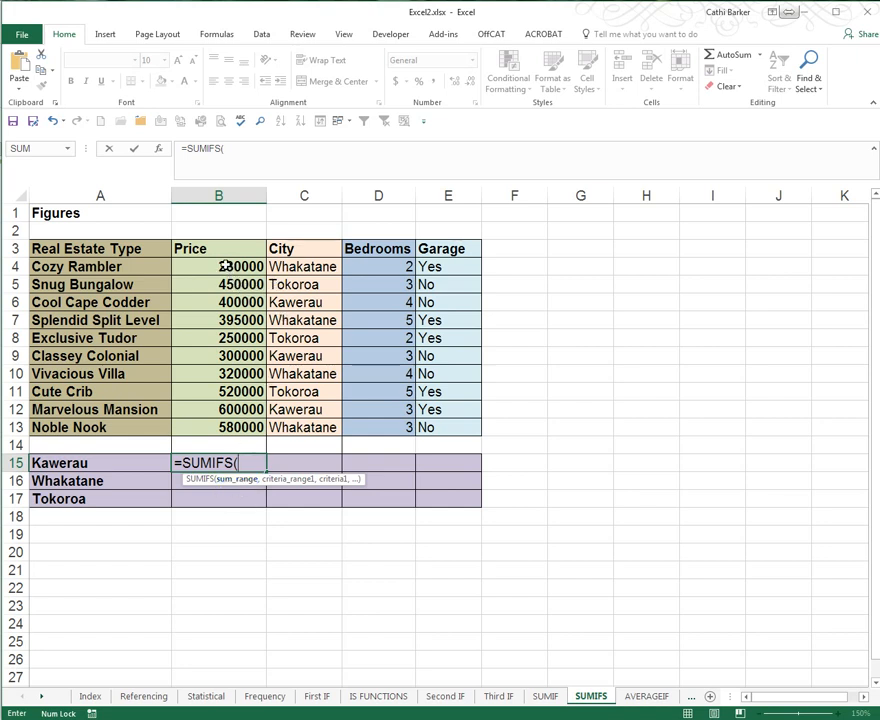
pyautogui.moveTo(226, 267); pyautogui.dragTo(232, 428)
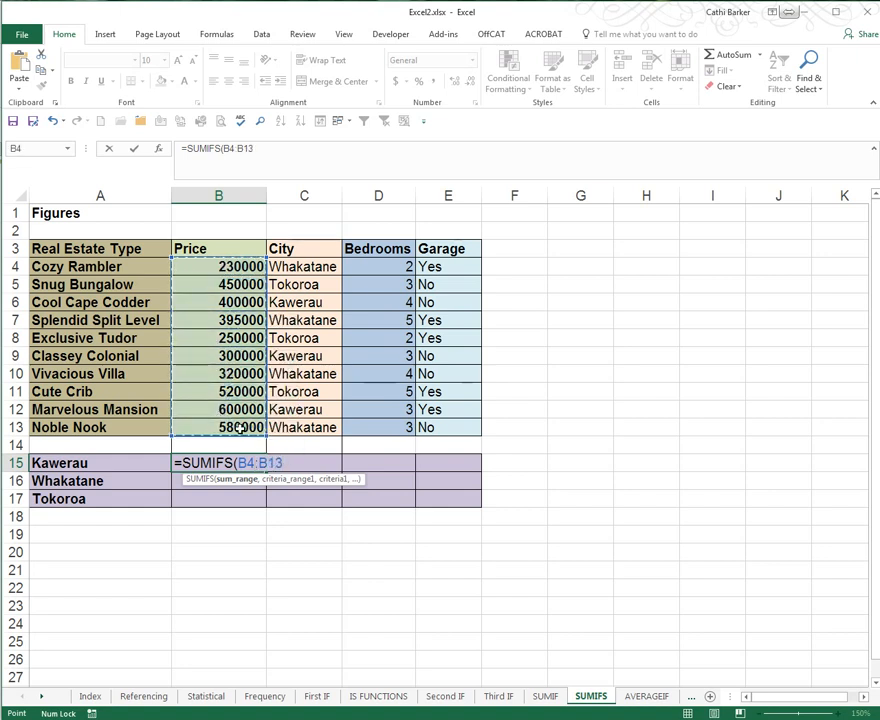
pyautogui.press('F4')
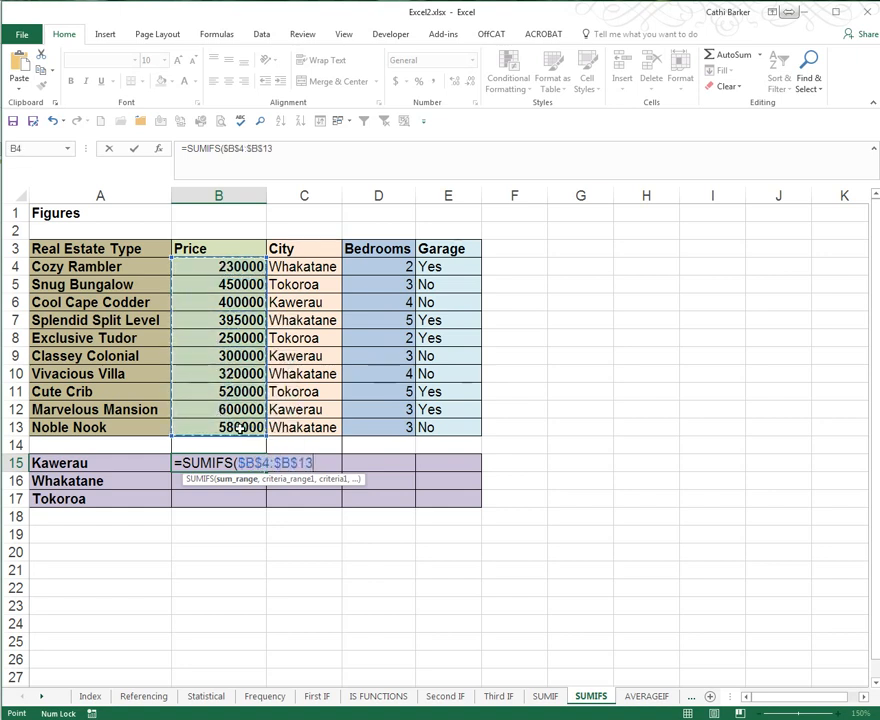
pyautogui.write(',')
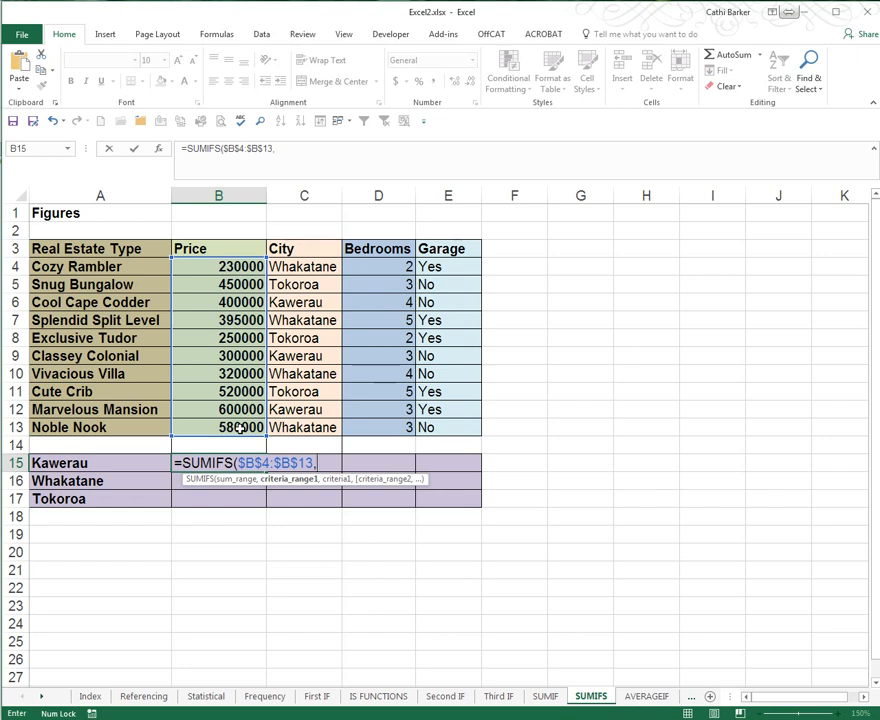
# Step: Add the City cells $C$4:$C$13 as the absolute first criteria range, with A15 as its criterion
pyautogui.moveTo(306, 266); pyautogui.dragTo(293, 421)
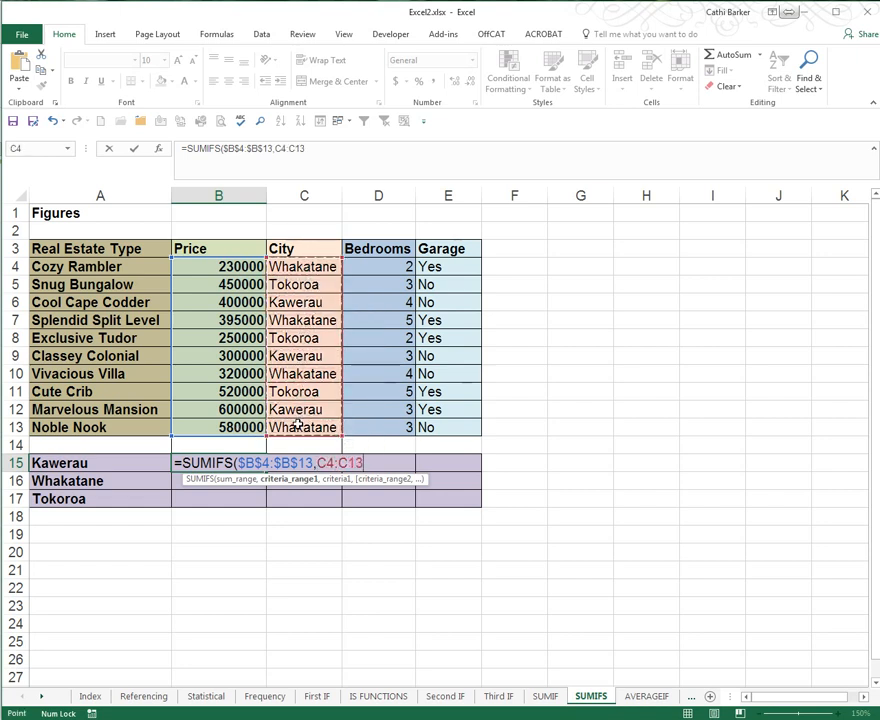
pyautogui.press('F4')
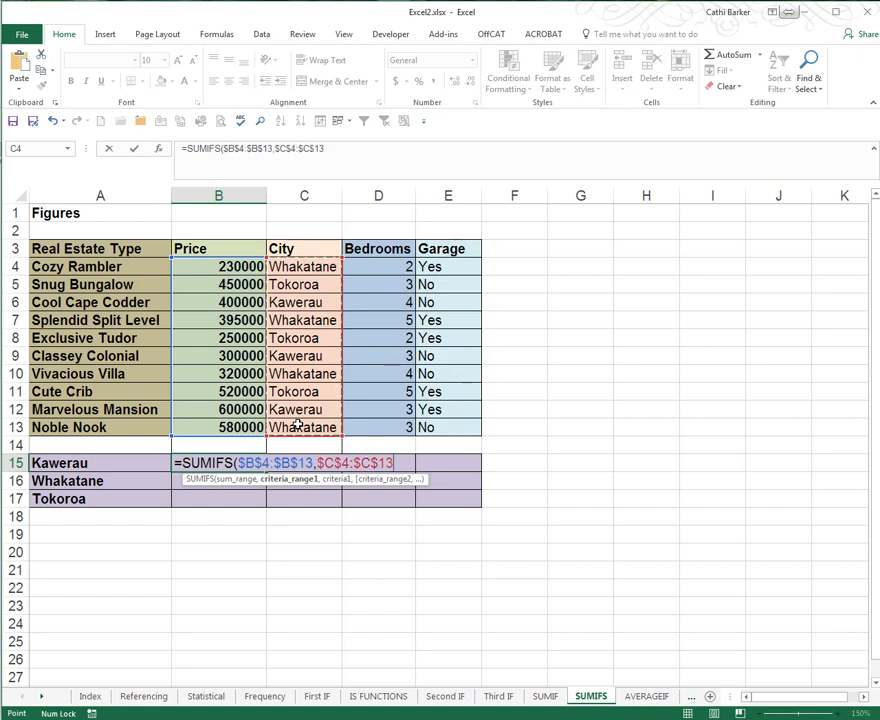
pyautogui.write(',')
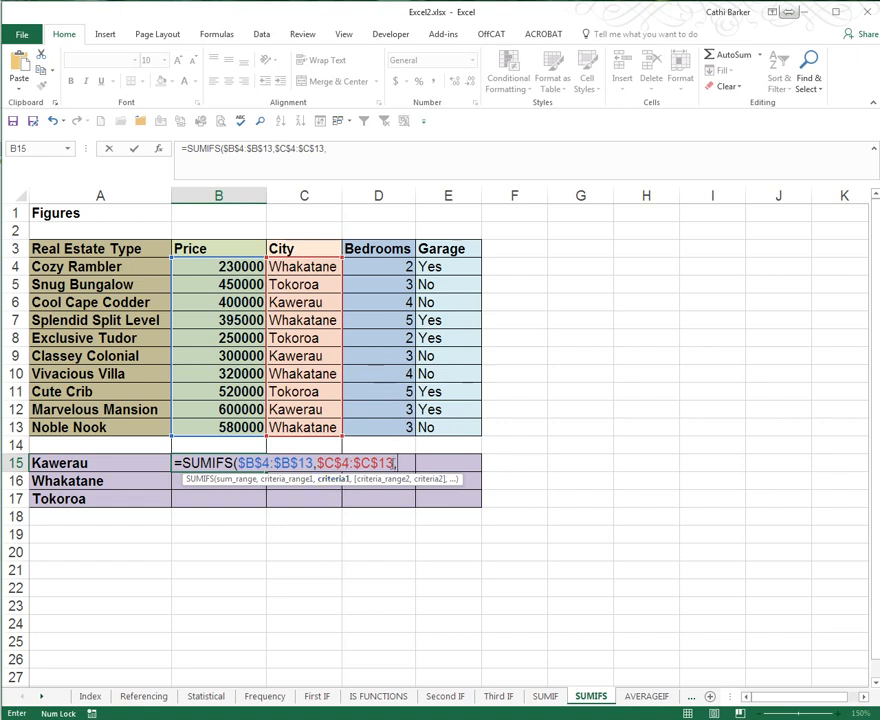
pyautogui.click(92, 463)
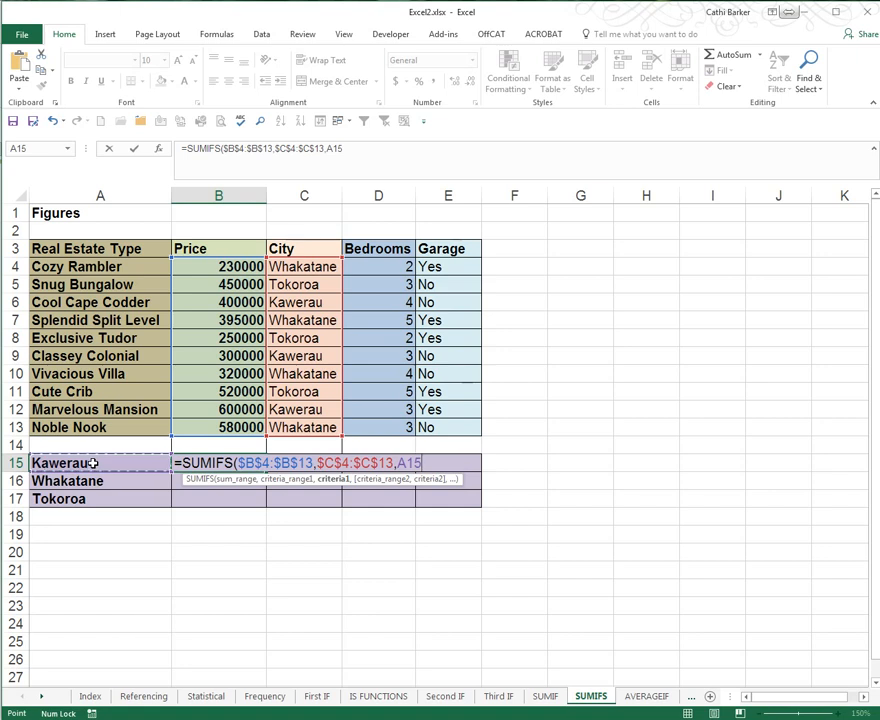
pyautogui.write(',')
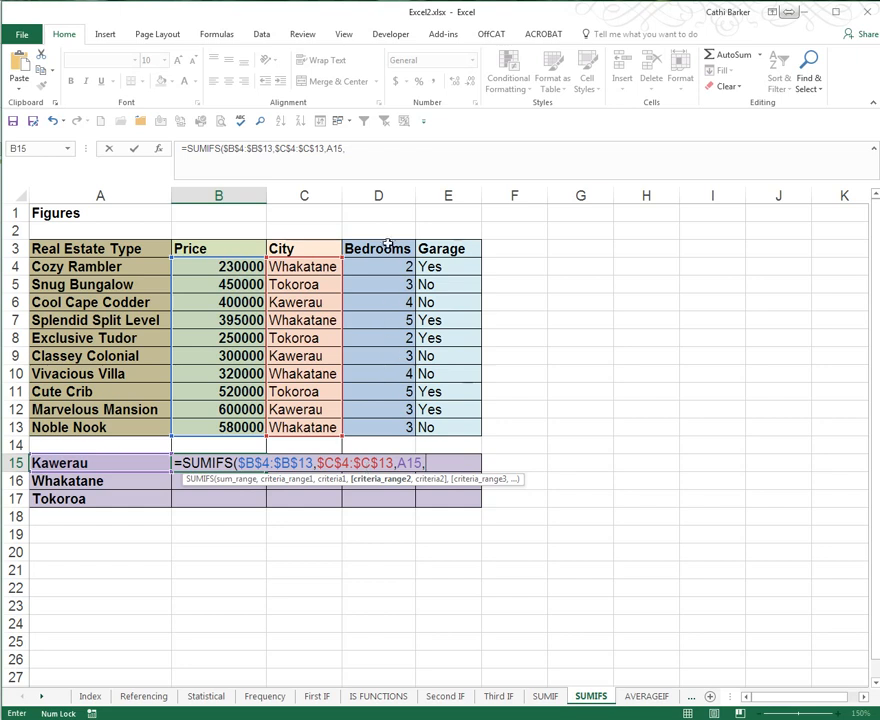
# Step: Add the Bedrooms cells $D$4:$D$13 as the absolute second criteria range, with ">=2" as its criterion
pyautogui.moveTo(389, 267); pyautogui.dragTo(391, 420)
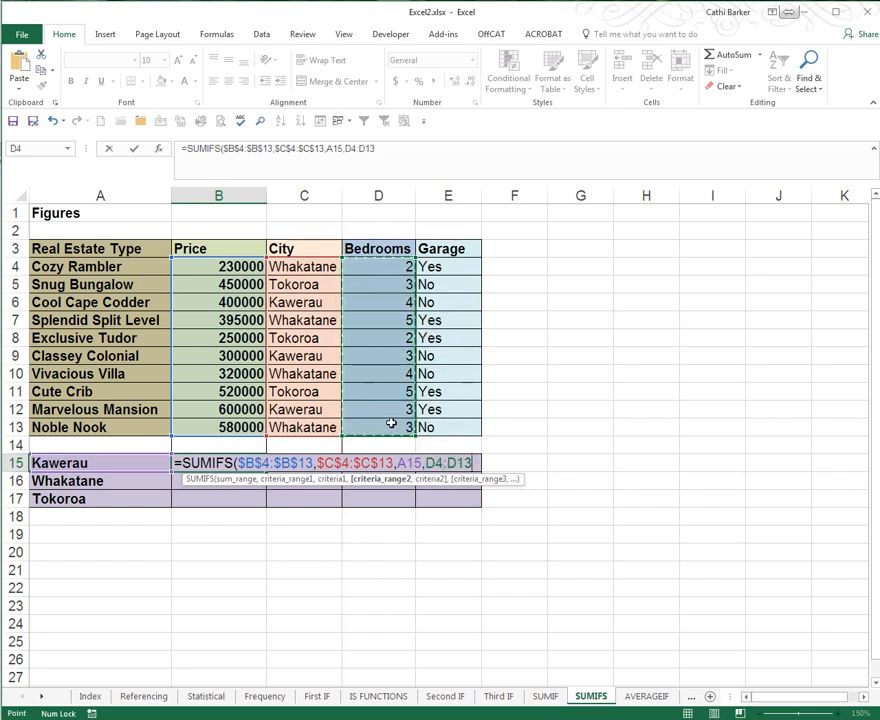
pyautogui.press('F4')
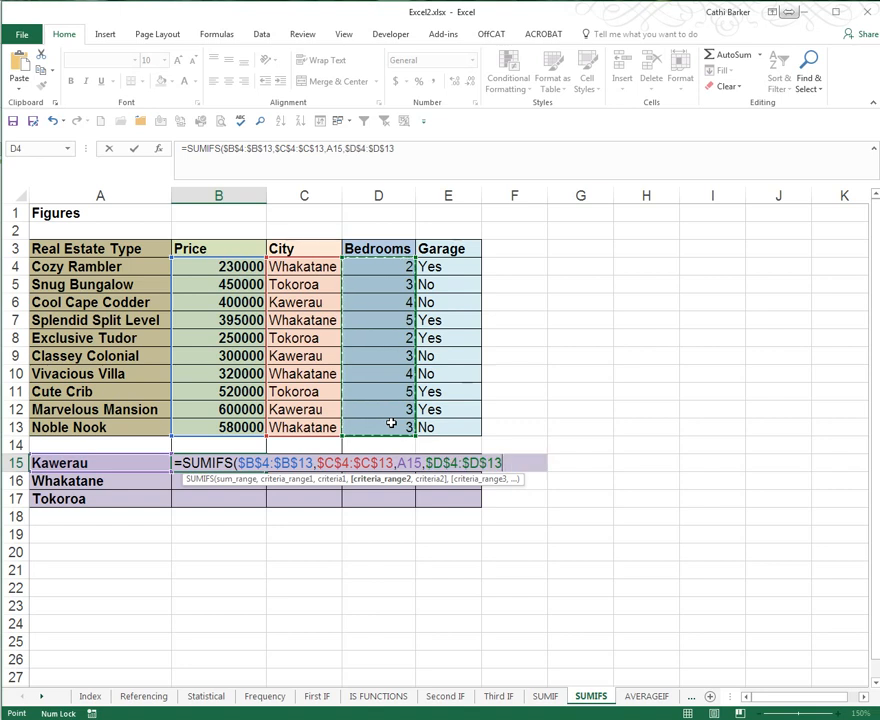
pyautogui.write(',')
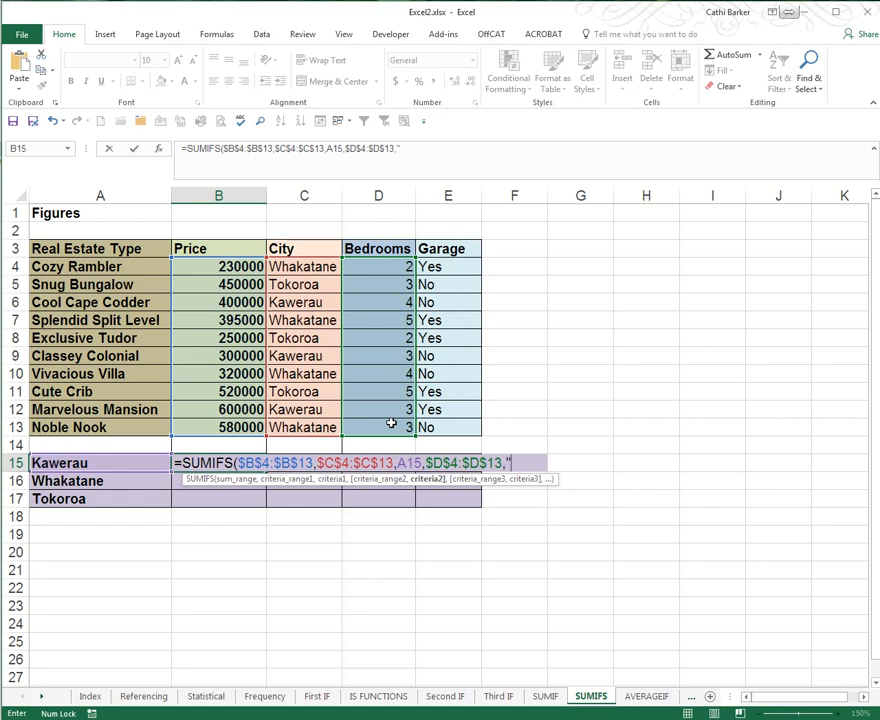
pyautogui.write('>=2')
pyautogui.write('",')
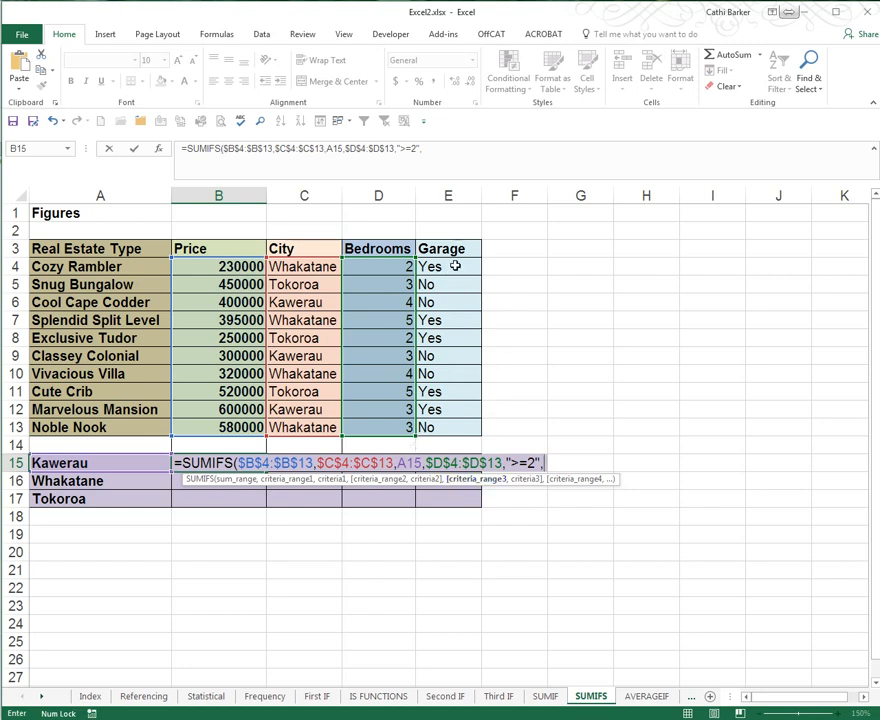
# Step: Add the Garage cells $E$4:$E$13 as the absolute third criteria range with criterion "Yes", and complete the SUMIFS formula in B15
pyautogui.moveTo(455, 266); pyautogui.dragTo(455, 427)
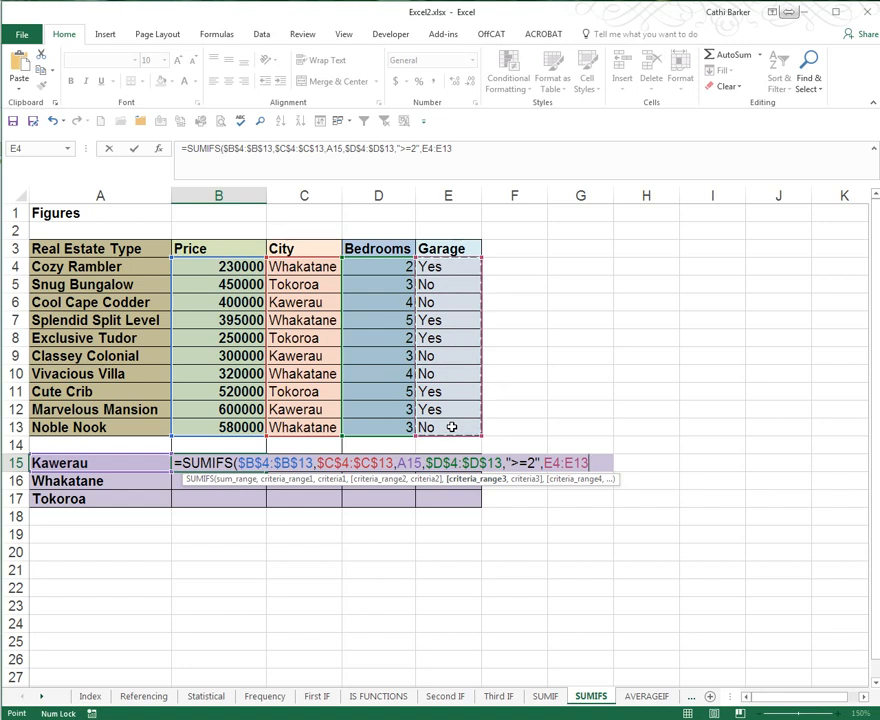
pyautogui.press('F4')
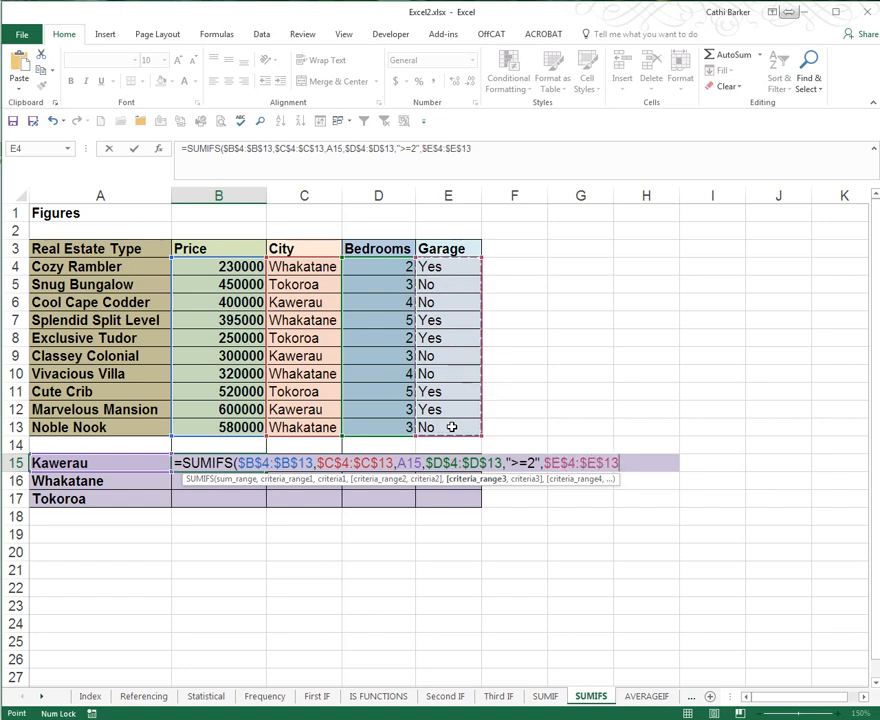
pyautogui.write(',')
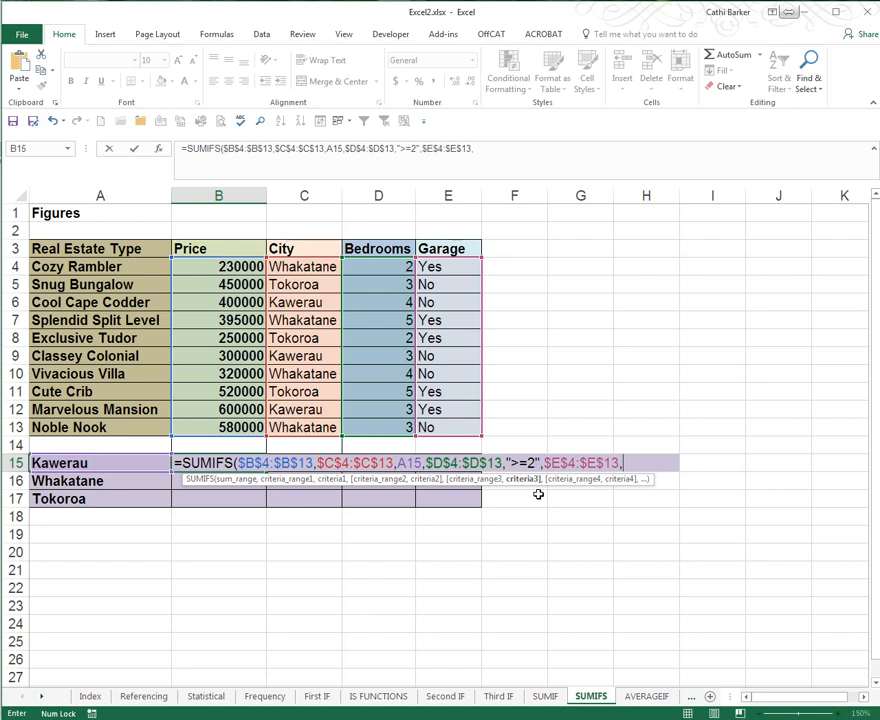
pyautogui.write('Yes')
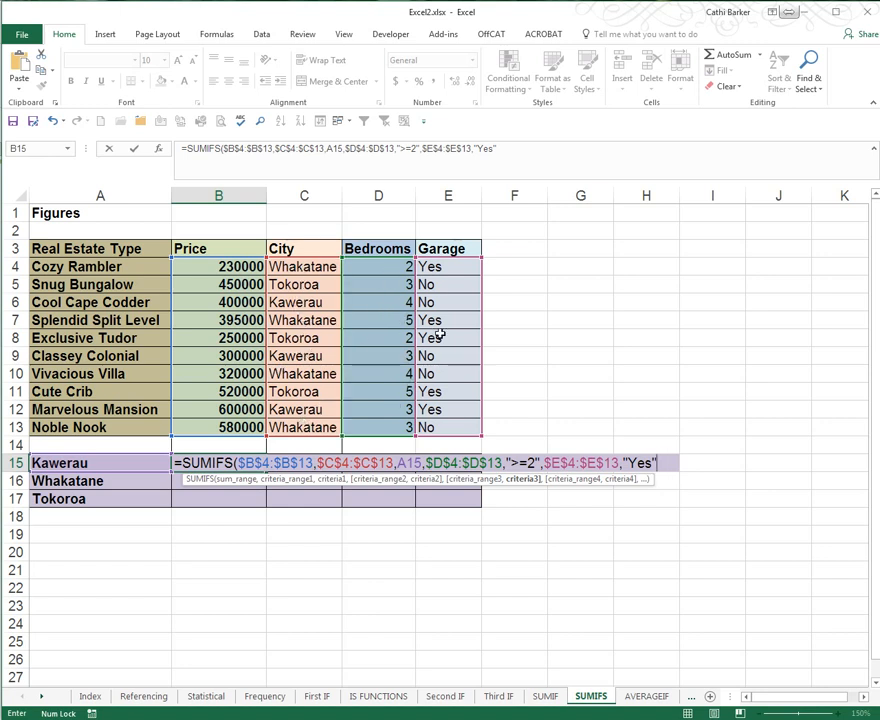
pyautogui.hotkey('ctrl', 'Return')
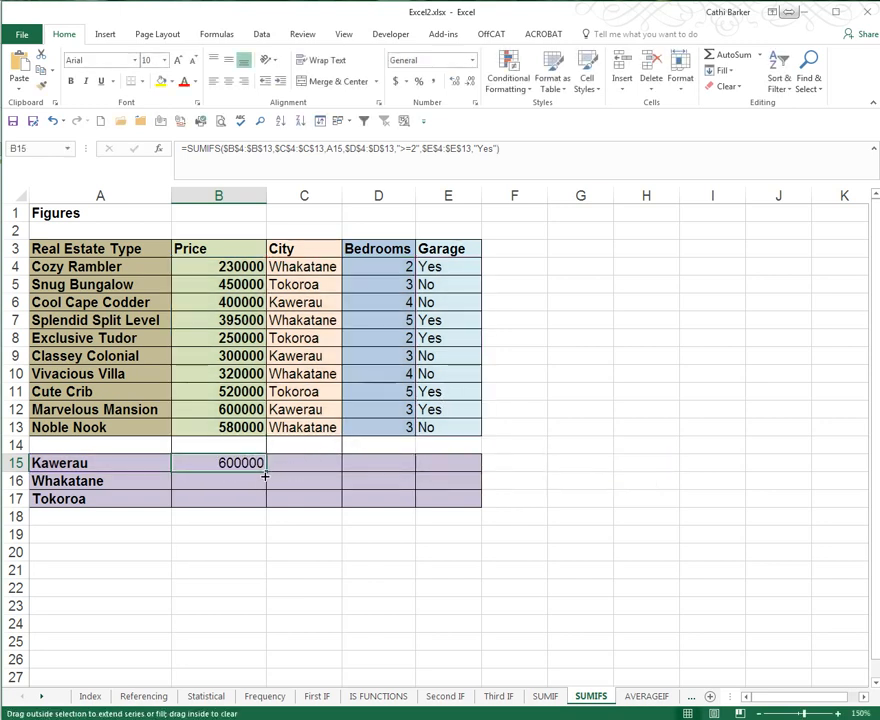
# Step: Fill the SUMIFS formula from B15 down to B17 and inspect the copy for Whakatane
pyautogui.moveTo(265, 476); pyautogui.dragTo(259, 506)
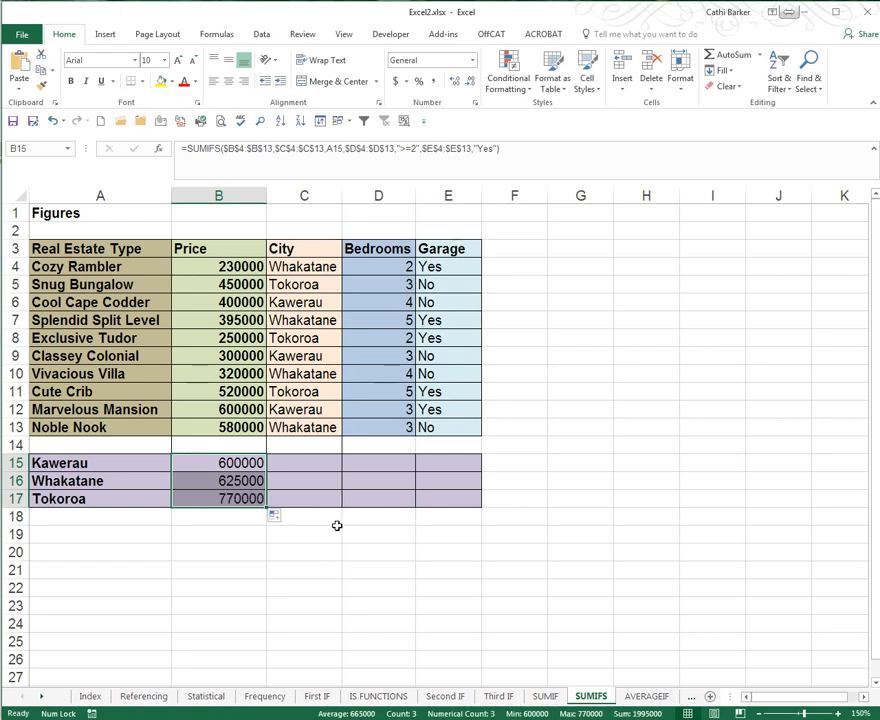
pyautogui.click(254, 482)
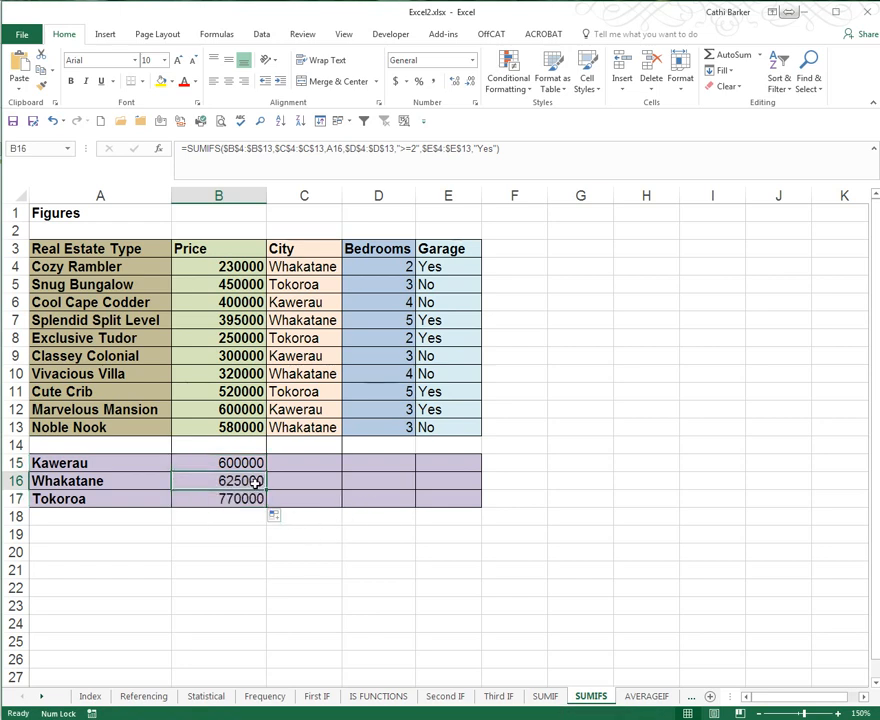
# Step: Select the prices of the two Whakatane properties with garages, B4 and B7, together and compare their sum with the Whakatane total in B16
pyautogui.click(322, 268)
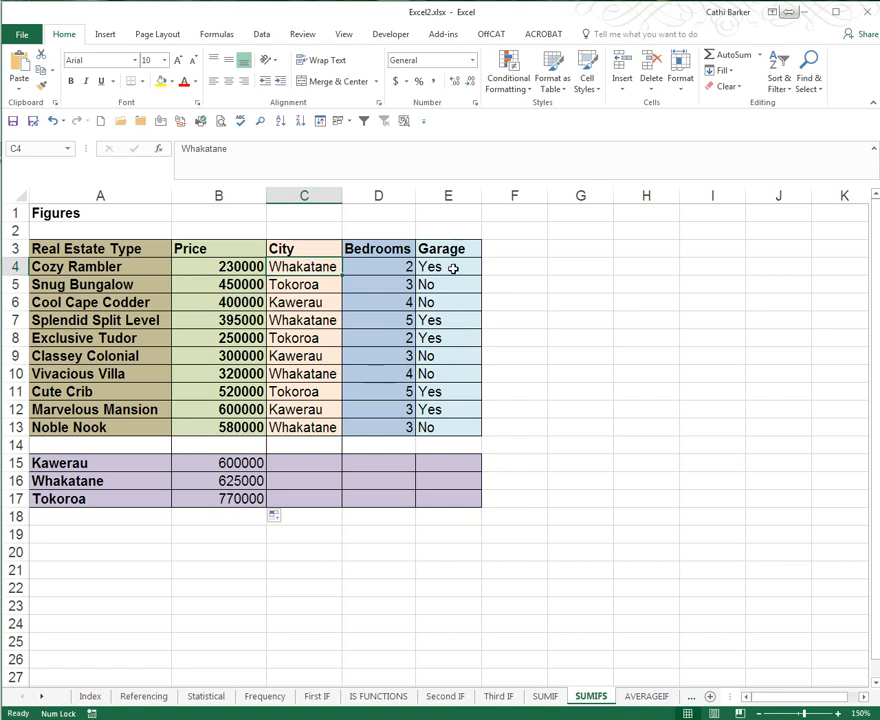
pyautogui.click(240, 268)
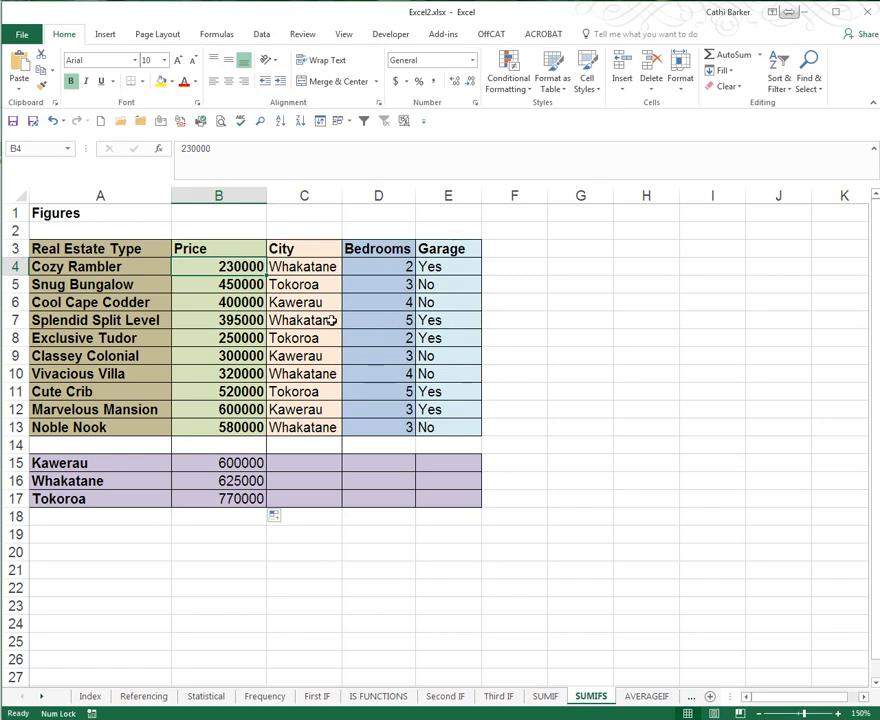
pyautogui.keyDown('ctrl'); pyautogui.click(238, 320); pyautogui.keyUp('ctrl')
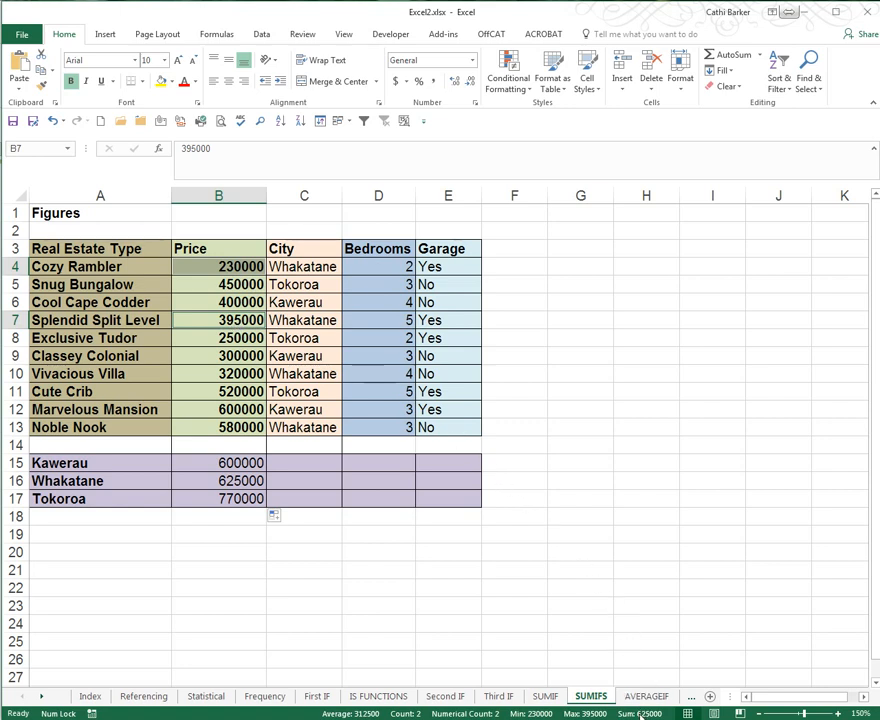
pyautogui.click(227, 481)
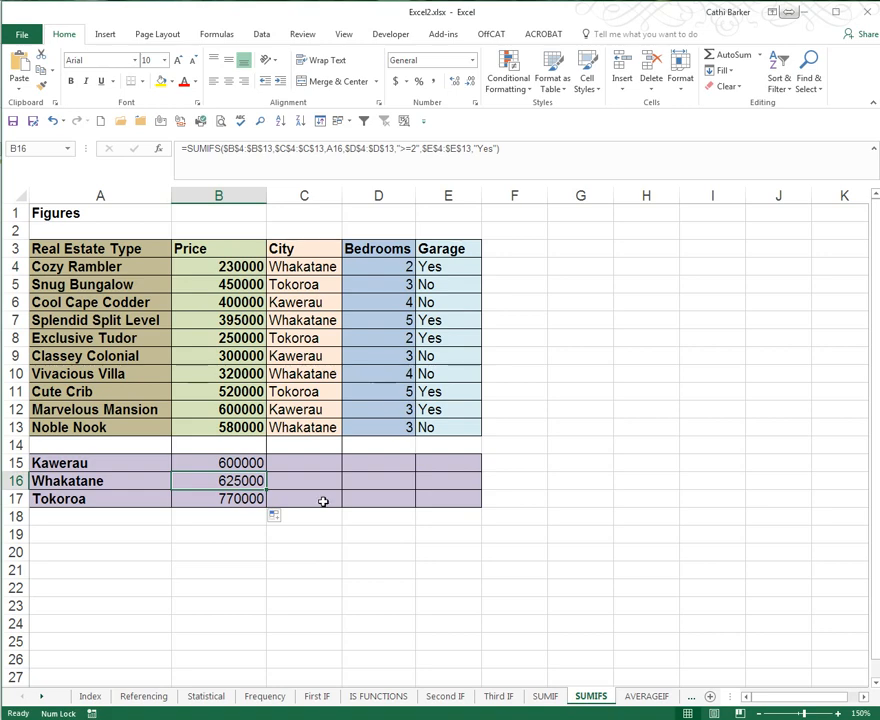
# Step: On the AVERAGEIF sheet, start an AVERAGEIF formula in C15 beside Taupo
pyautogui.click(647, 697)
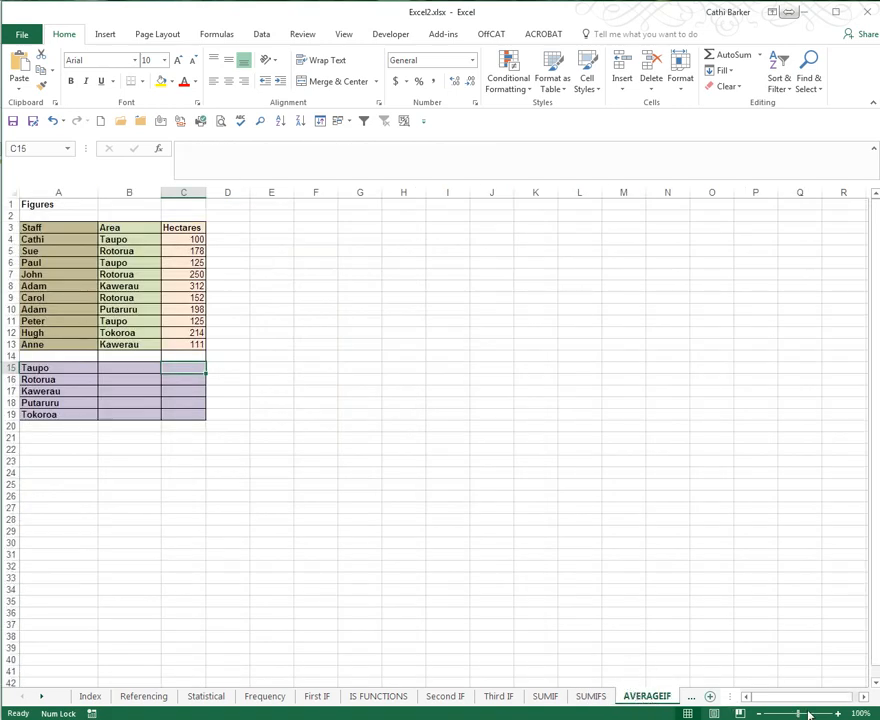
pyautogui.click(840, 713)
pyautogui.click(840, 713)
pyautogui.click(840, 713)
pyautogui.click(840, 713)
pyautogui.click(840, 713)
pyautogui.click(840, 713)
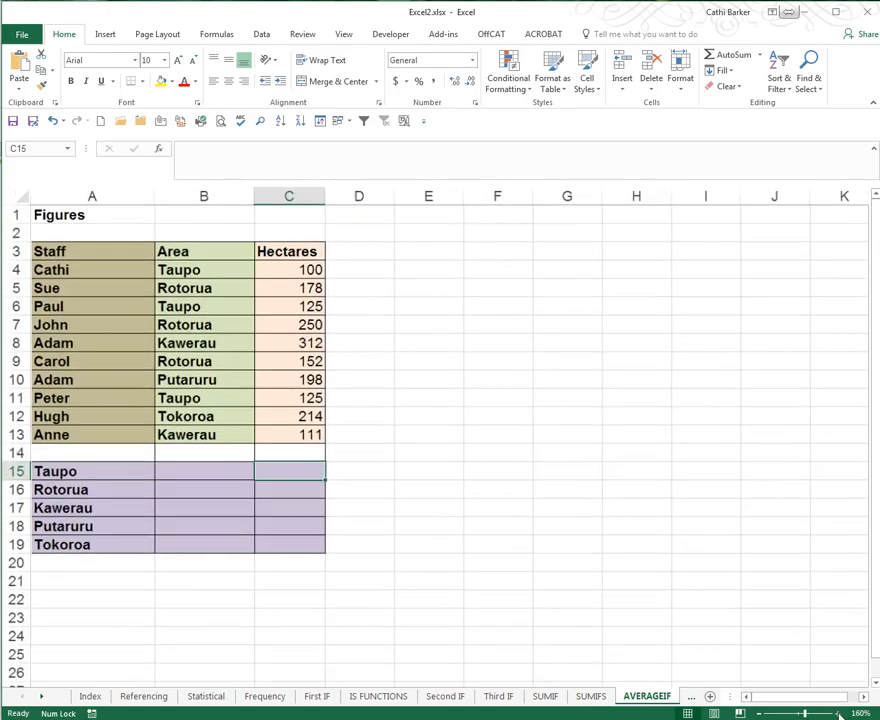
pyautogui.click(840, 713)
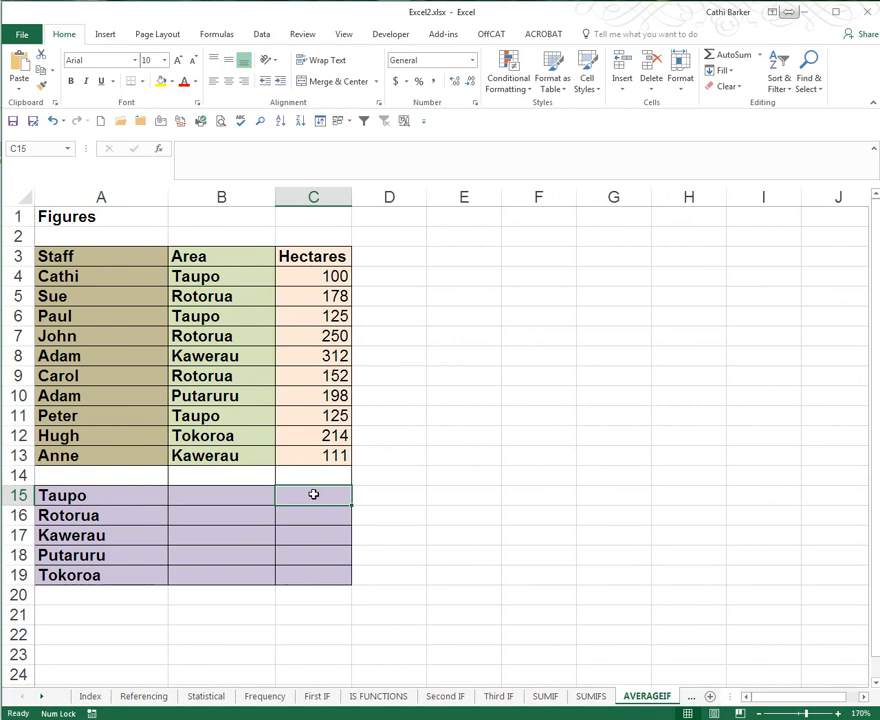
pyautogui.write('=a')
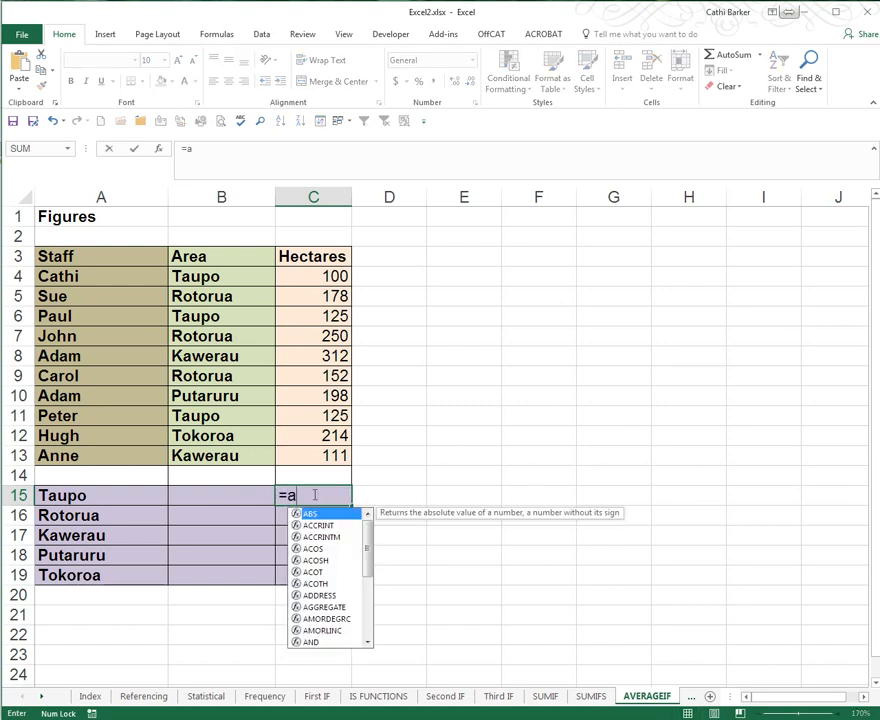
pyautogui.write('v')
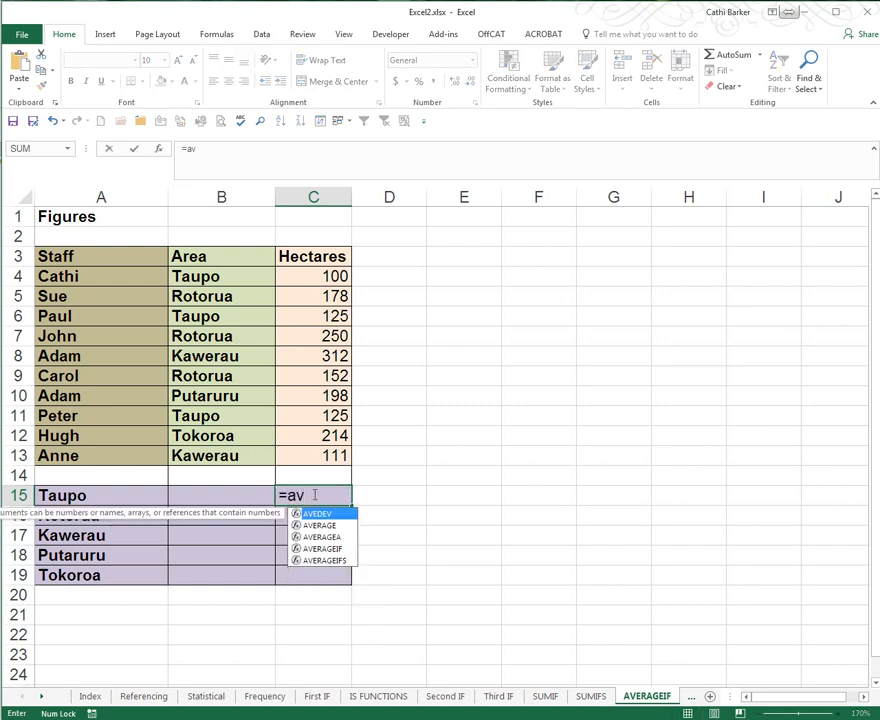
pyautogui.click(320, 549)
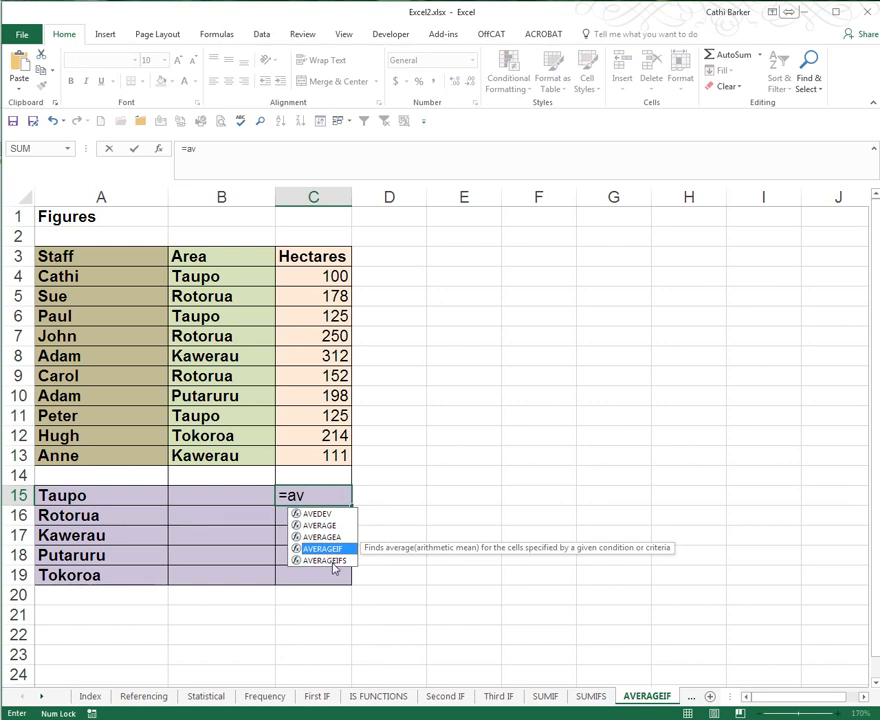
pyautogui.doubleClick(325, 549)
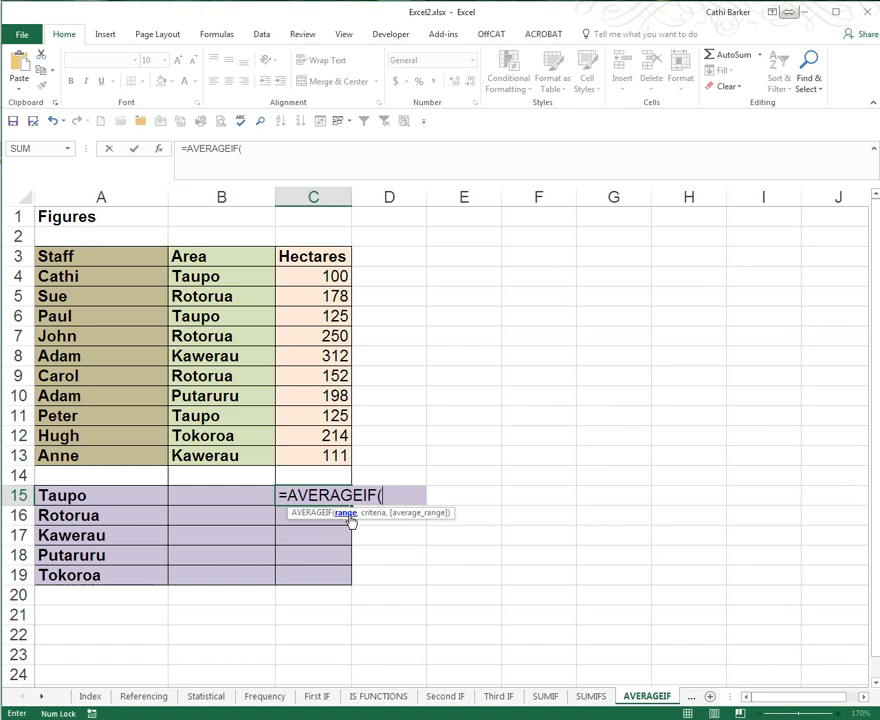
# Step: Set the Area cells $B$4:$B$13 as the absolute range of the AVERAGEIF formula, with A15 as its criterion
pyautogui.moveTo(238, 277); pyautogui.dragTo(233, 455)
pyautogui.press('F4')
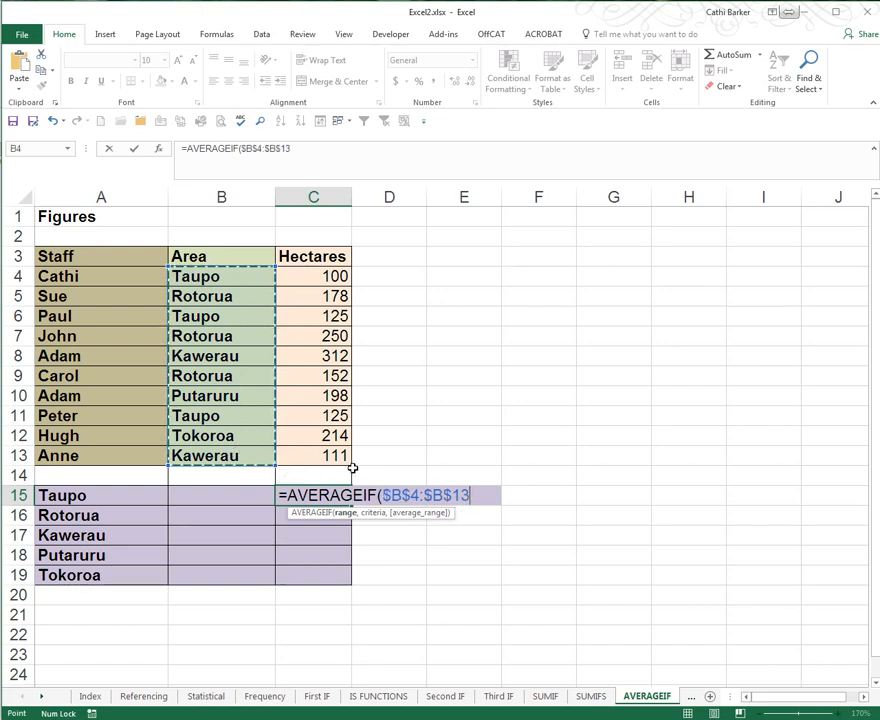
pyautogui.write(',')
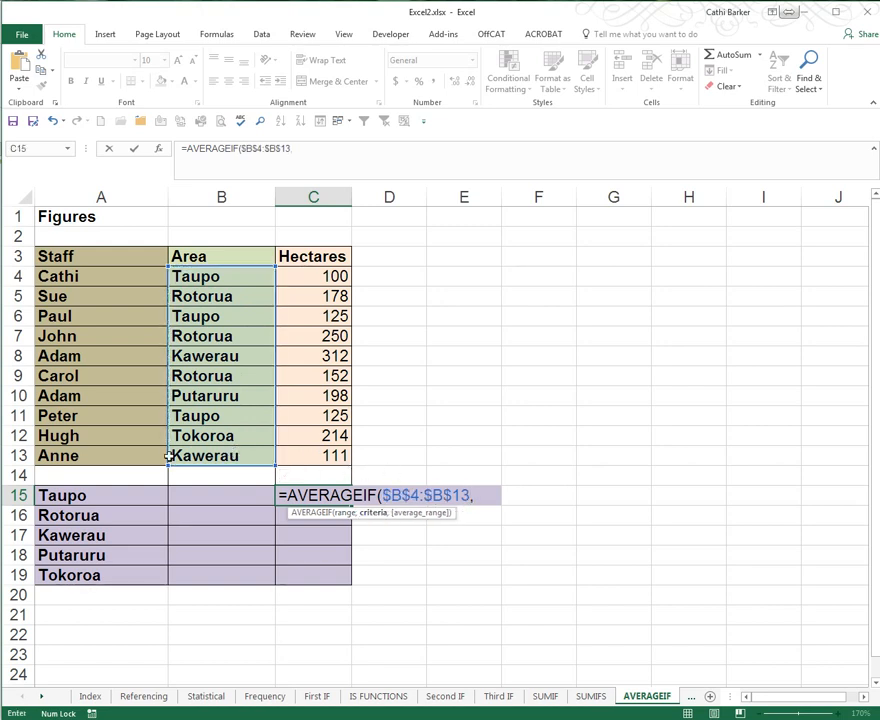
pyautogui.click(110, 495)
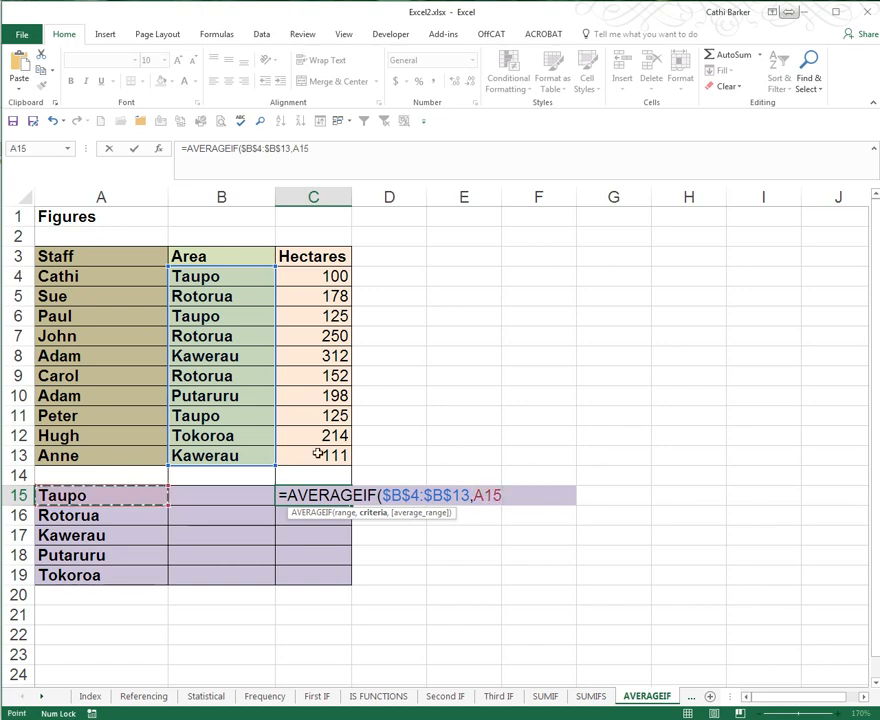
pyautogui.write(',')
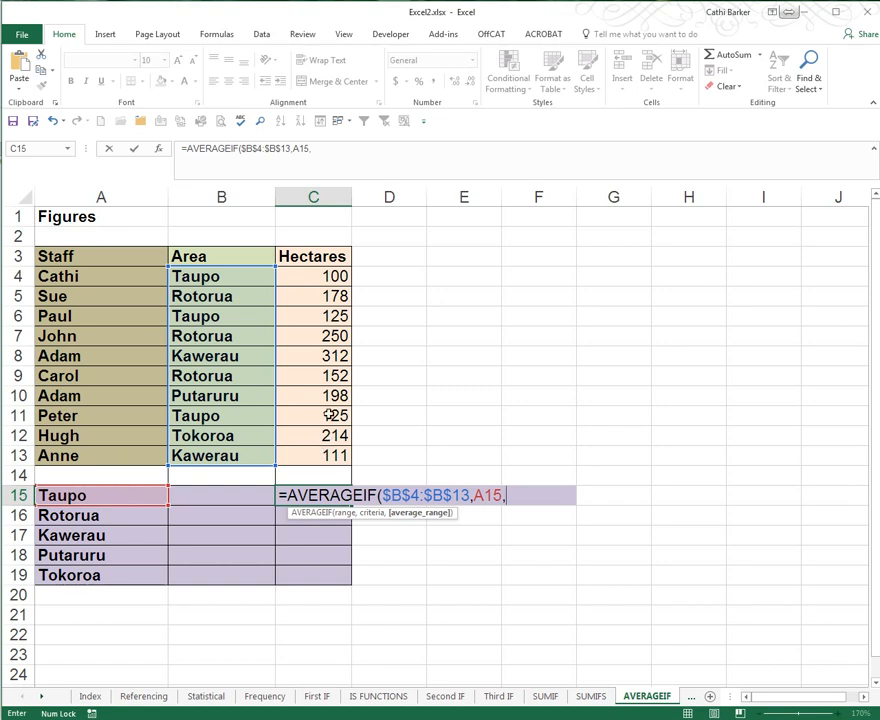
# Step: Add the Hectares cells $C$4:$C$13 as the absolute average range and complete the AVERAGEIF formula in C15
pyautogui.moveTo(333, 277); pyautogui.dragTo(338, 453)
pyautogui.press('F4')
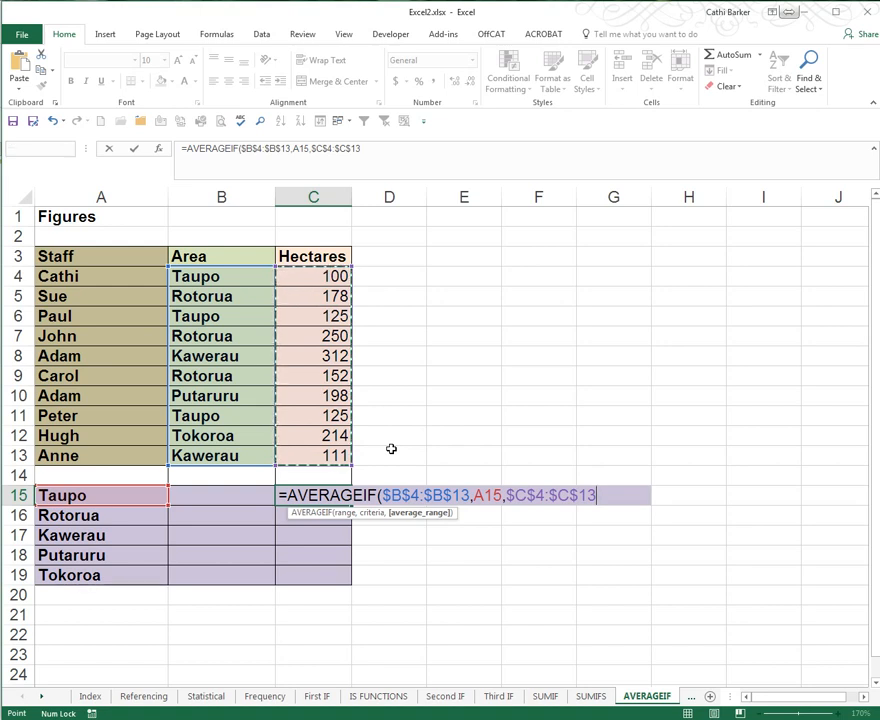
pyautogui.hotkey('ctrl', 'Return')
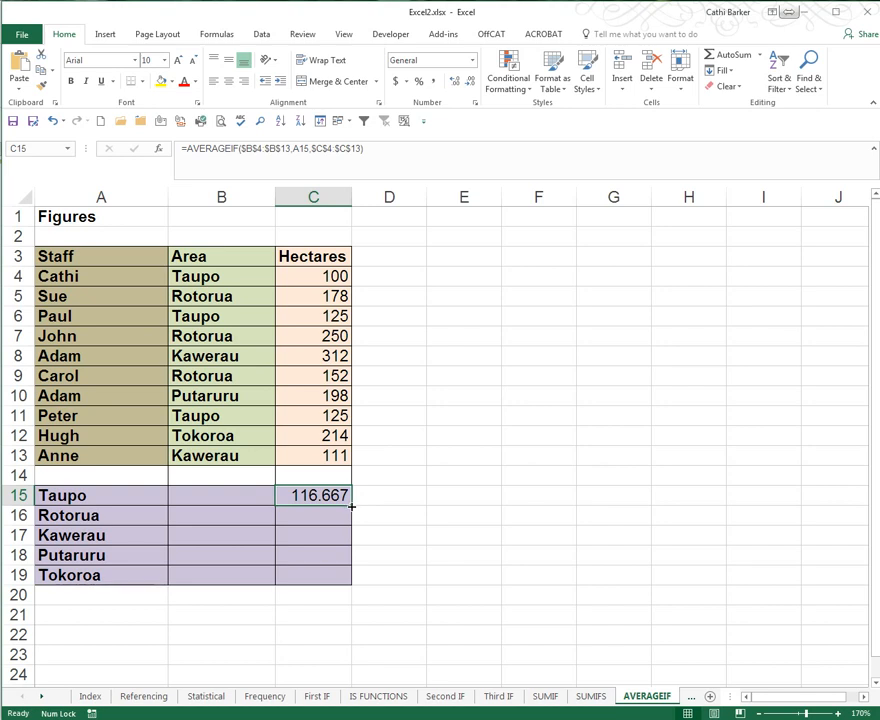
# Step: Fill the AVERAGEIF formula from C15 down to C19 and reselect the Taupo average
pyautogui.moveTo(352, 507); pyautogui.dragTo(358, 588)
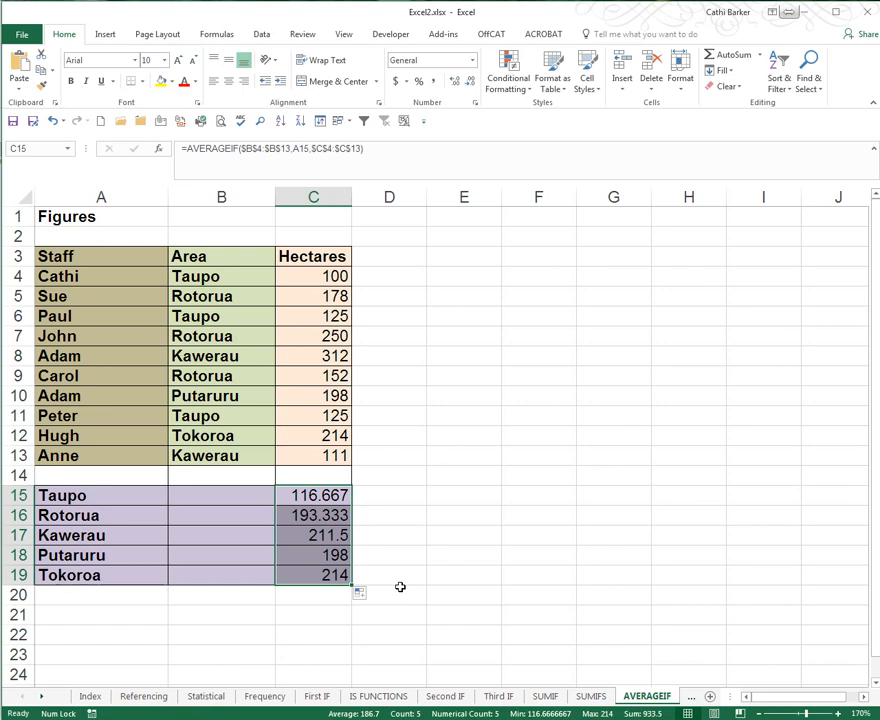
pyautogui.click(344, 495)
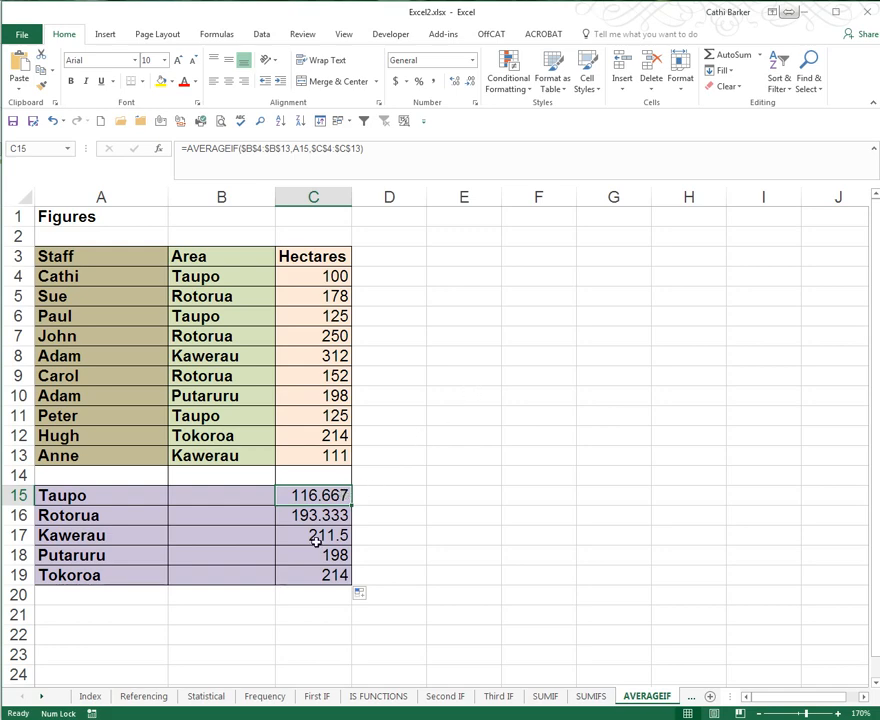
# Step: On the AVERAGEIFS sheet, start an AVERAGEIFS formula in B15 beside Kawerau
pyautogui.click(42, 703)
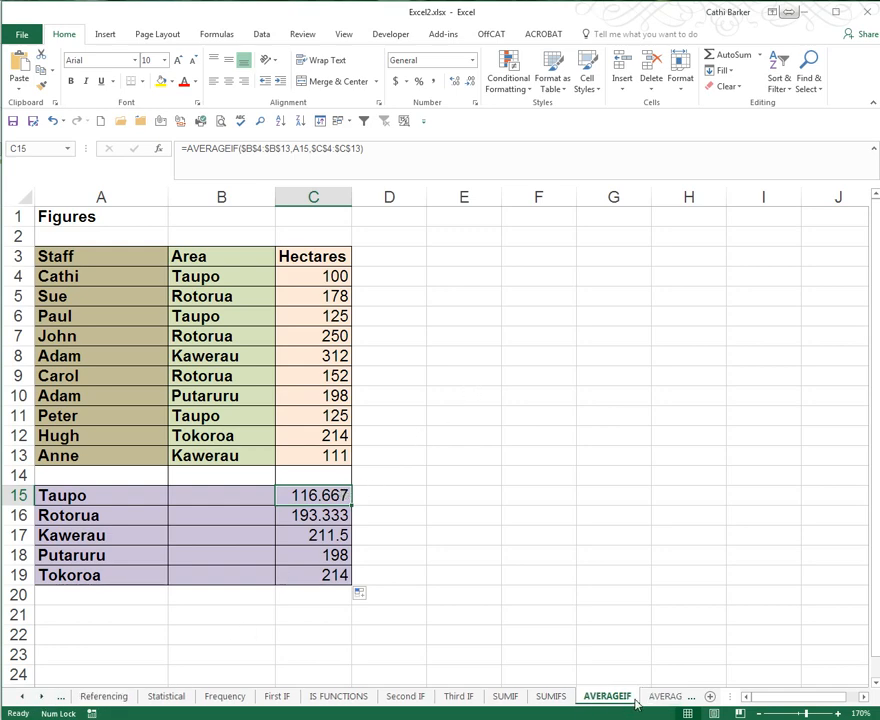
pyautogui.click(664, 700)
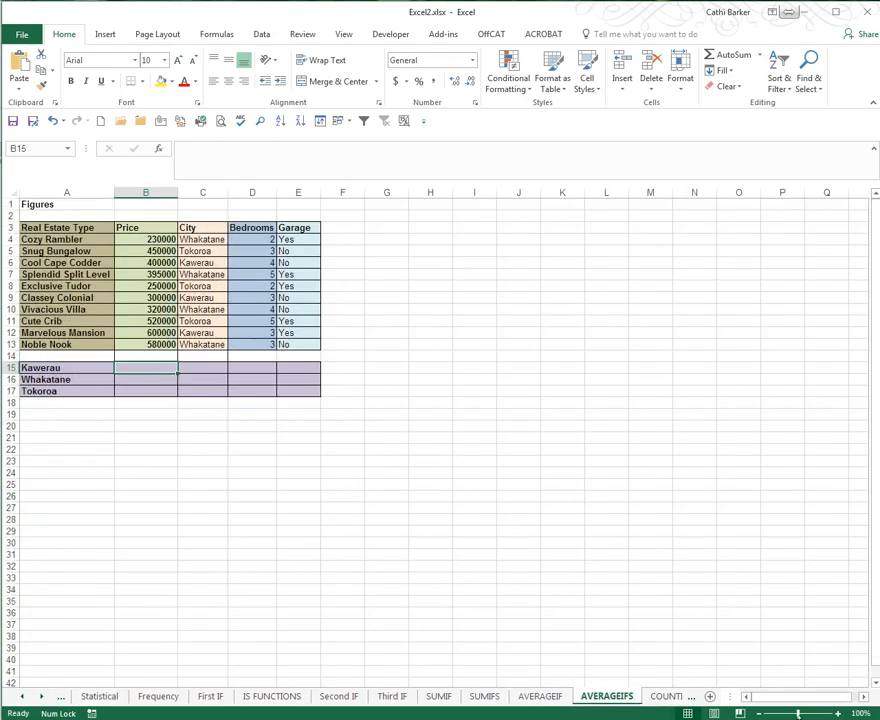
pyautogui.click(848, 713)
pyautogui.click(848, 713)
pyautogui.click(848, 713)
pyautogui.click(848, 713)
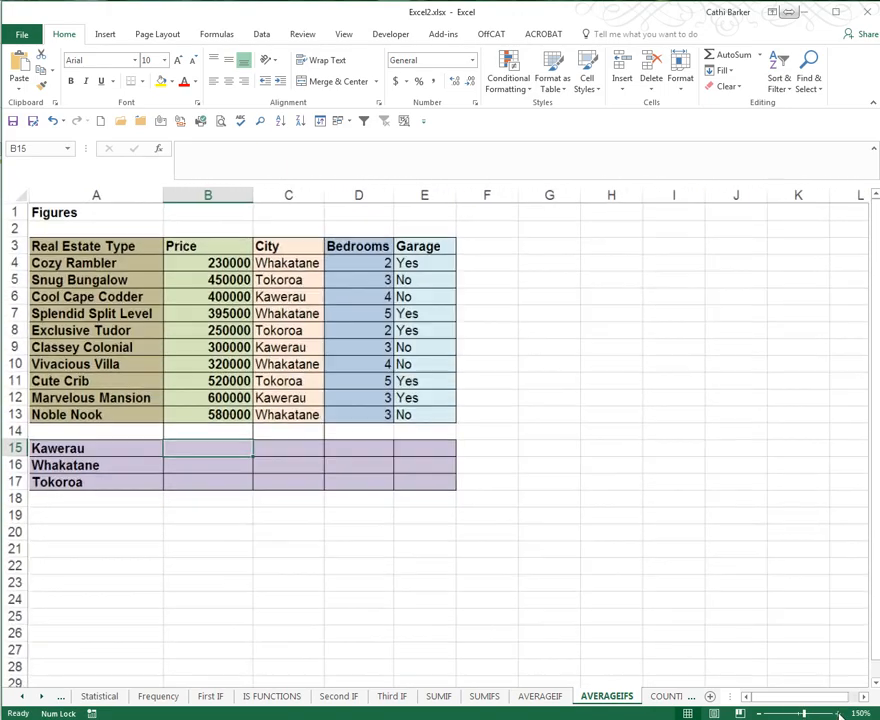
pyautogui.click(848, 713)
pyautogui.click(848, 713)
pyautogui.click(848, 713)
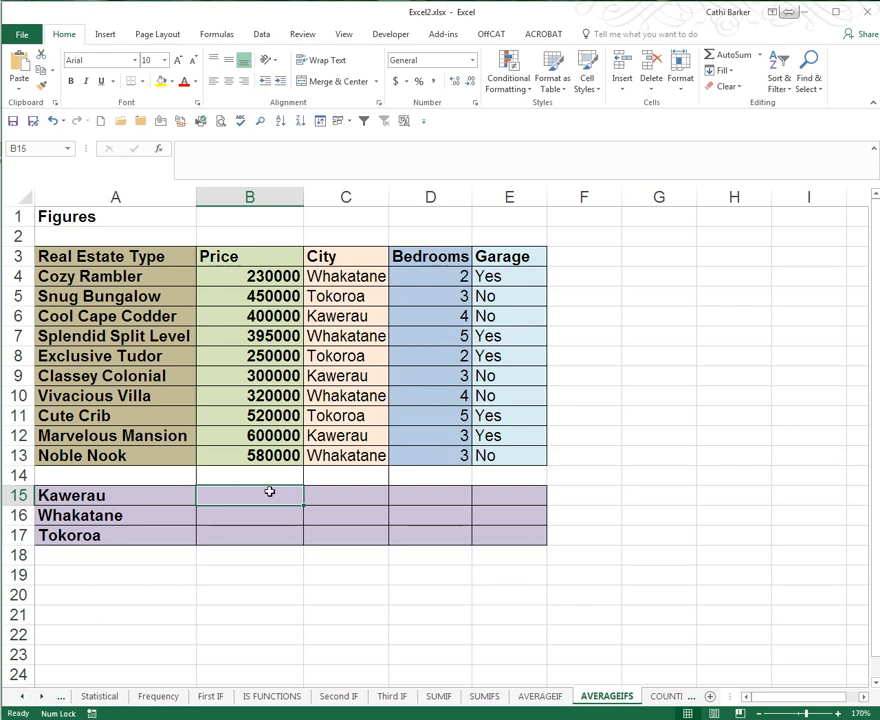
pyautogui.write('=av')
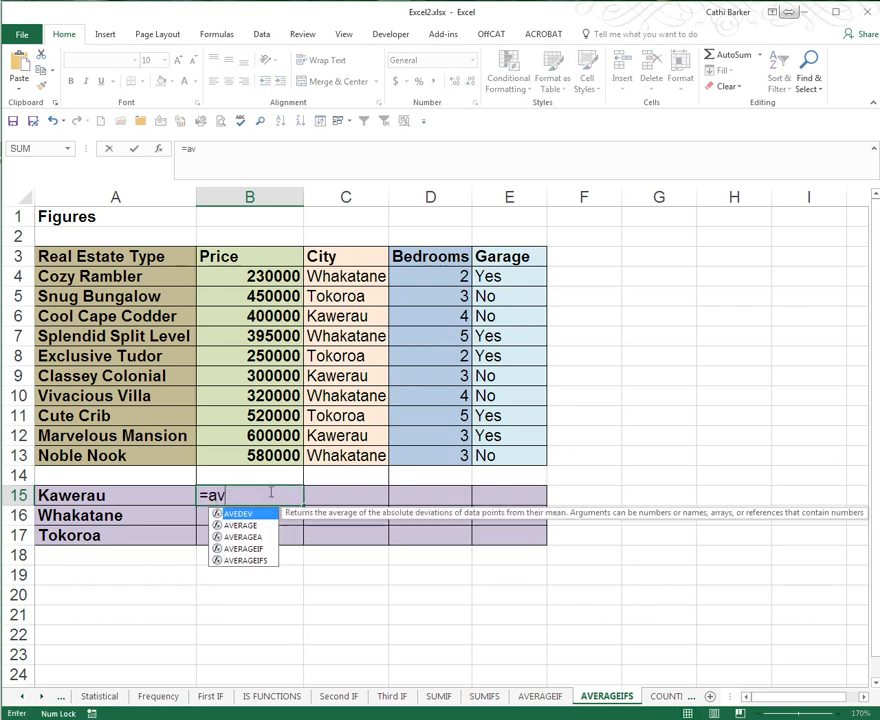
pyautogui.click(249, 561)
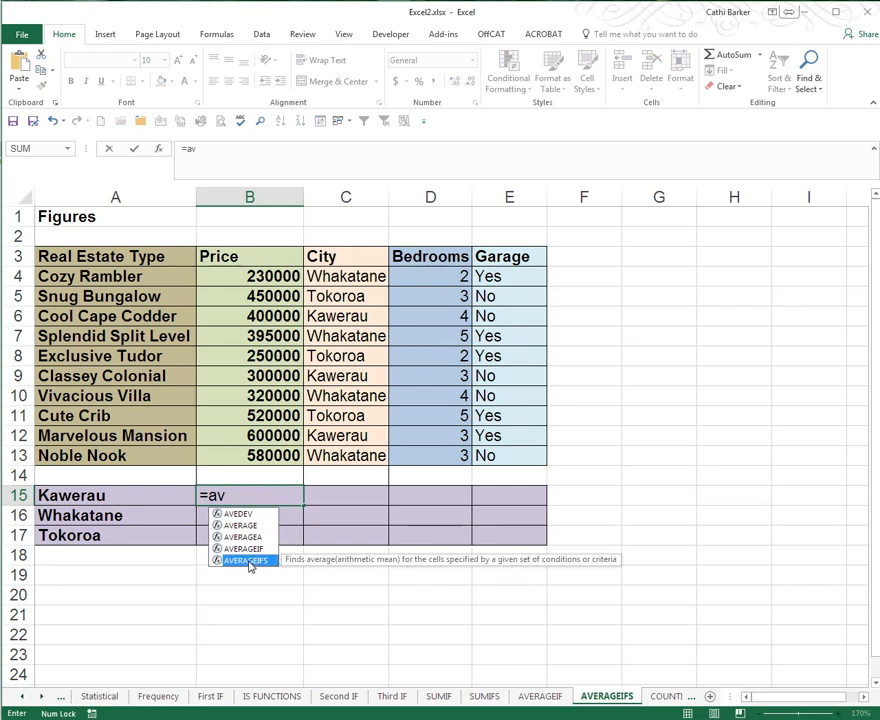
pyautogui.doubleClick(249, 562)
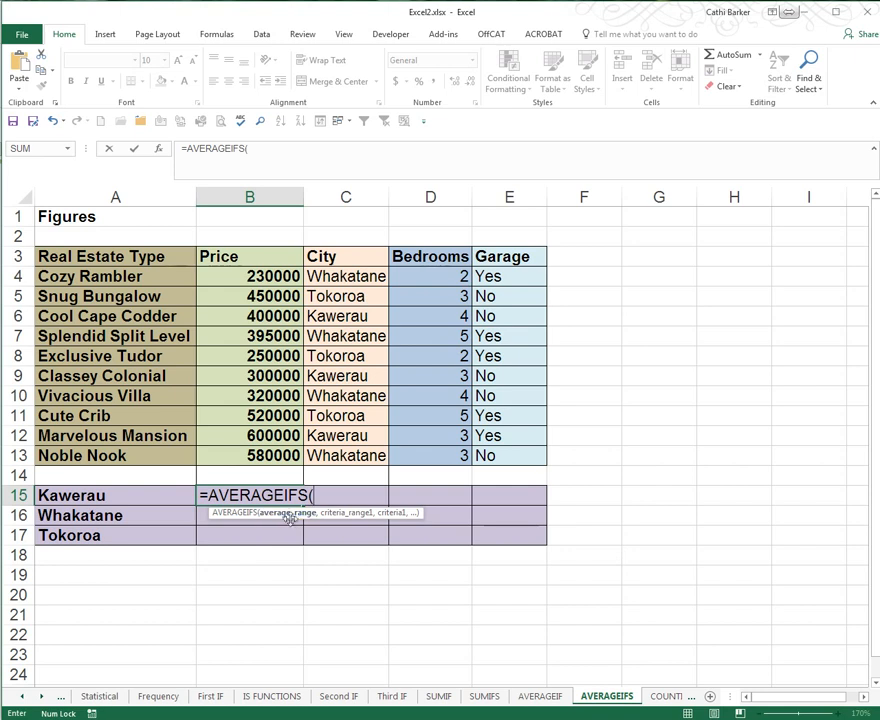
# Step: Set the Price cells $B$4:$B$13 as the absolute average range of the AVERAGEIFS formula
pyautogui.moveTo(255, 277); pyautogui.dragTo(252, 462)
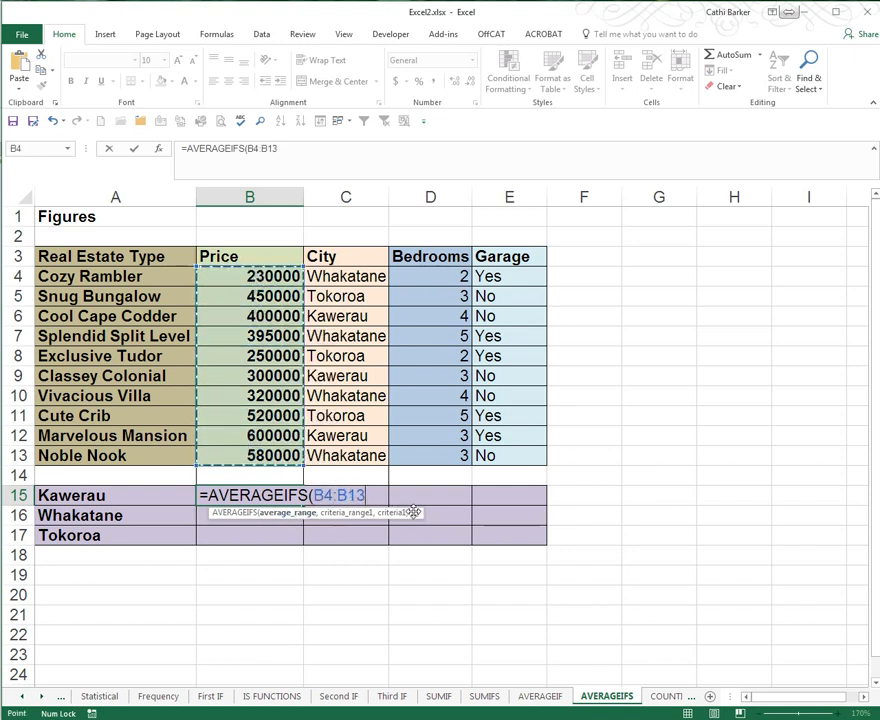
pyautogui.press('F4')
pyautogui.write(',')
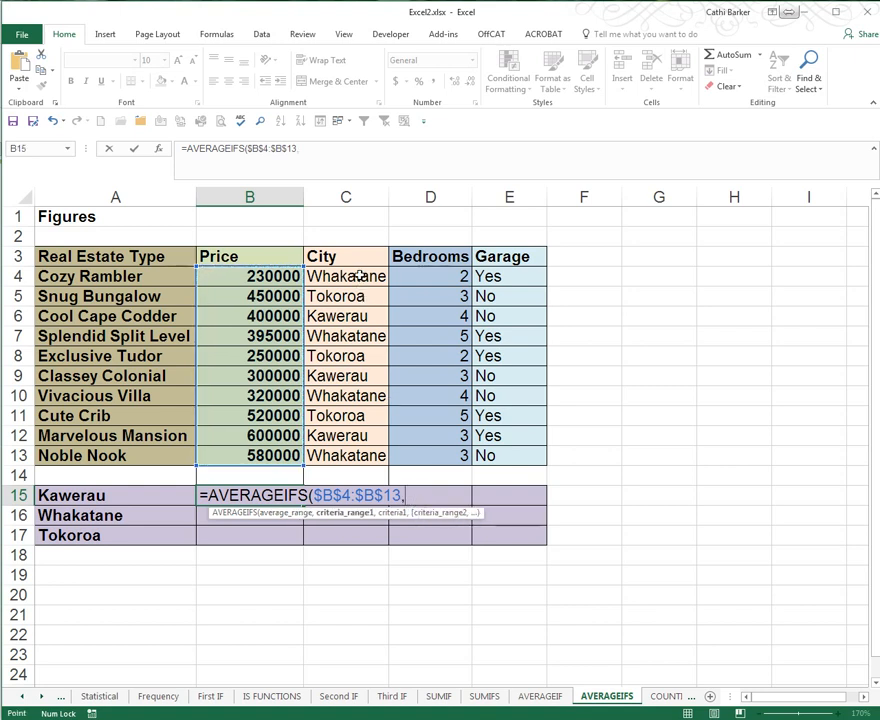
# Step: Add the City cells $C$4:$C$13 as the absolute first criteria range, with the single cell A15 as its criterion
pyautogui.moveTo(367, 277); pyautogui.dragTo(355, 457)
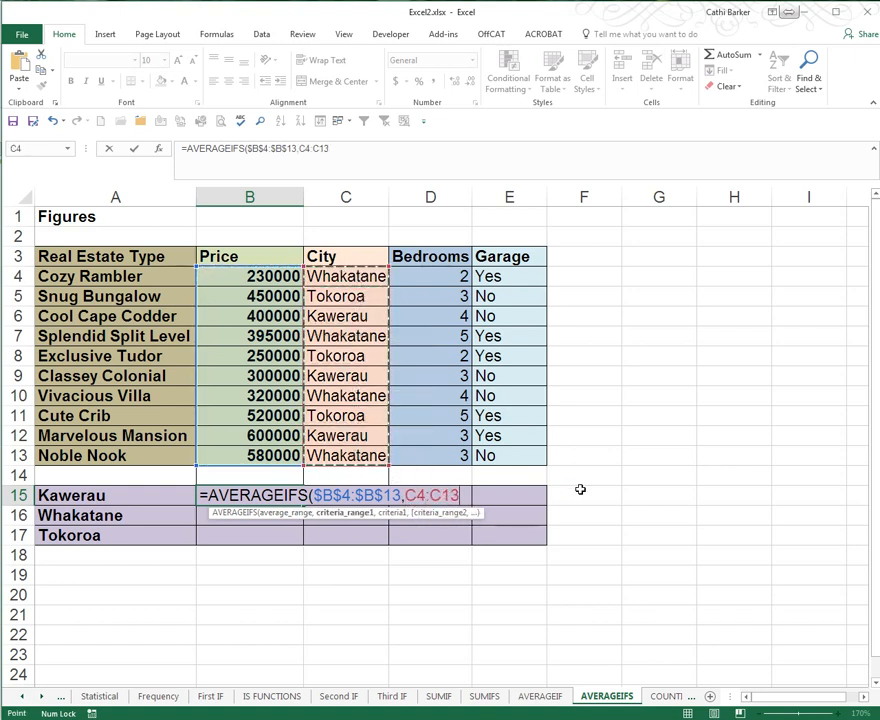
pyautogui.press('F4')
pyautogui.write(',')
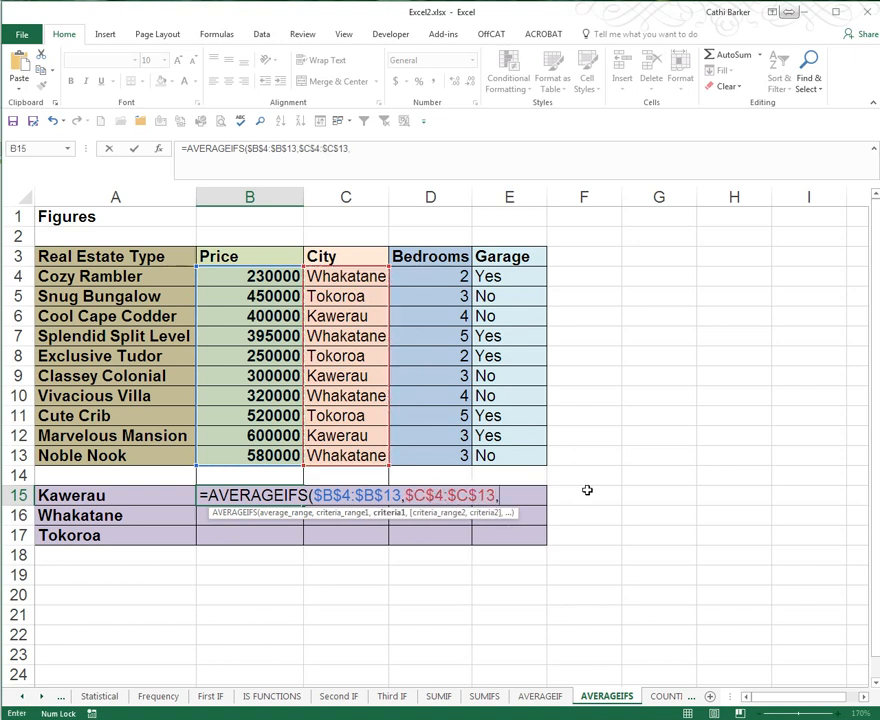
pyautogui.click(119, 497)
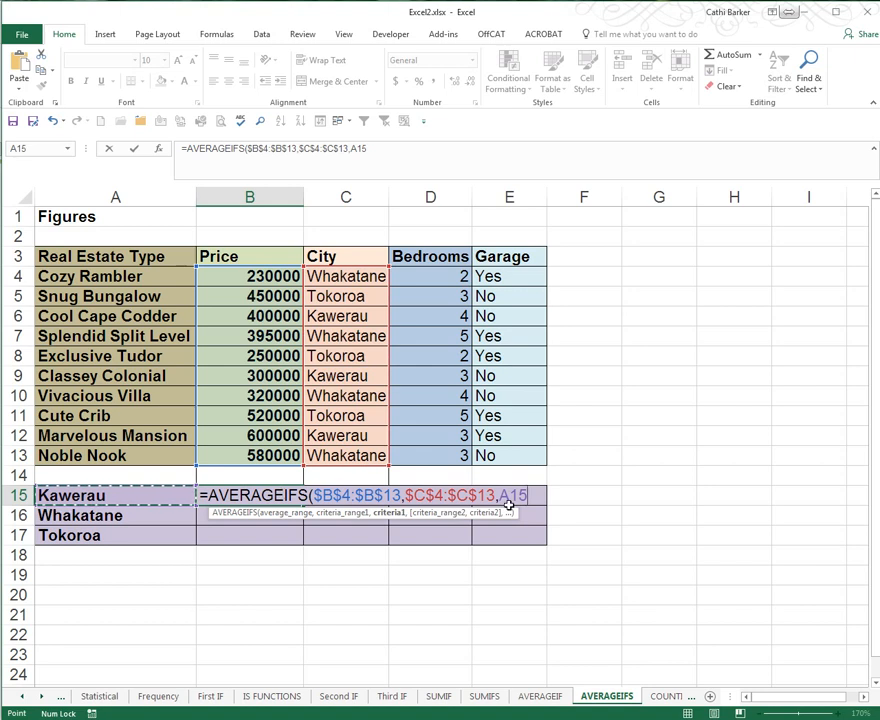
pyautogui.press('F8')
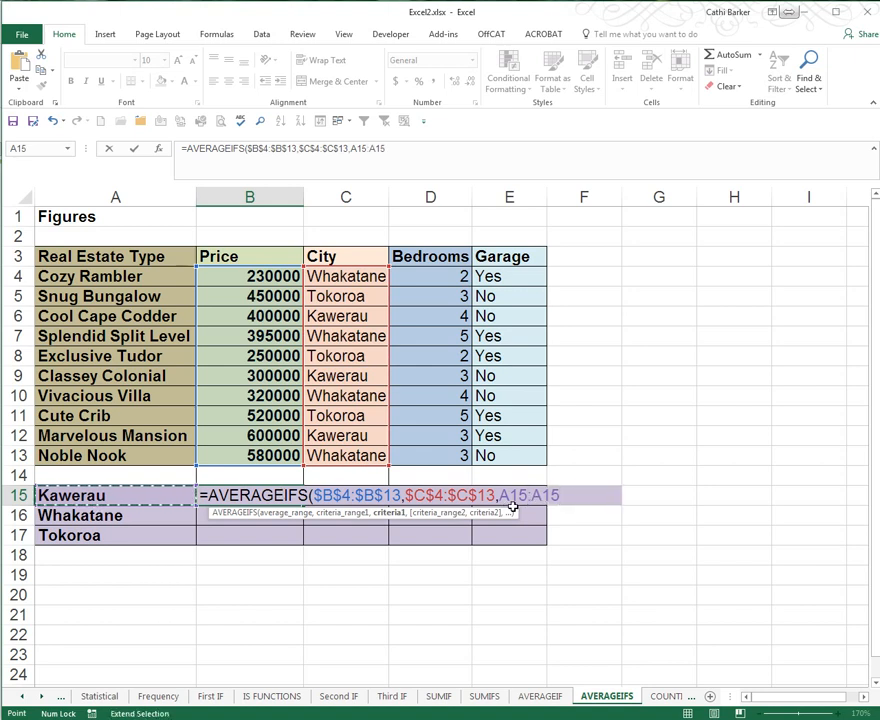
pyautogui.press('BackSpace')
pyautogui.press('BackSpace')
pyautogui.press('BackSpace')
pyautogui.press('BackSpace')
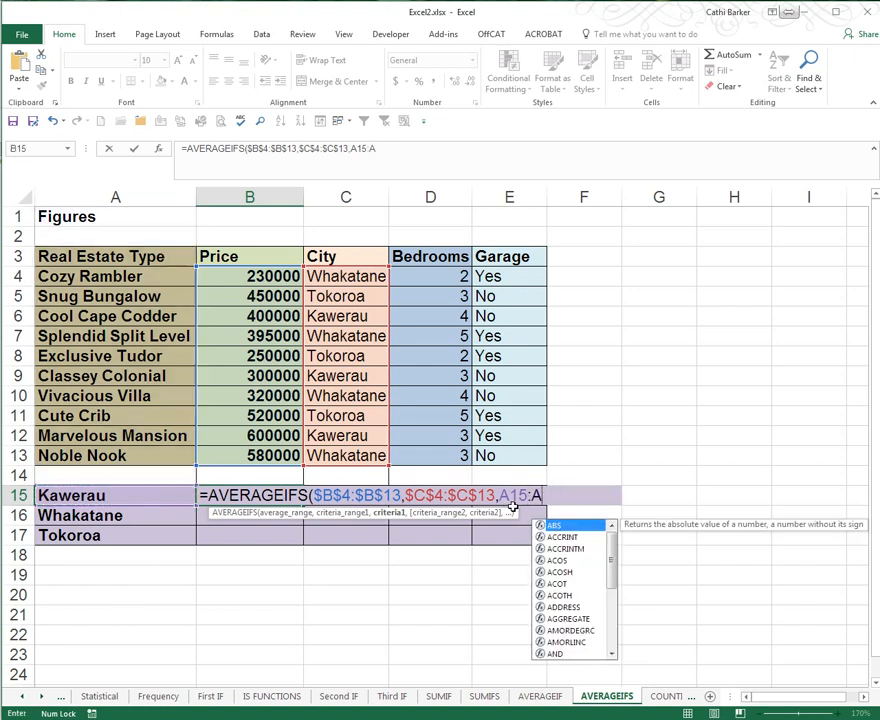
pyautogui.write(',')
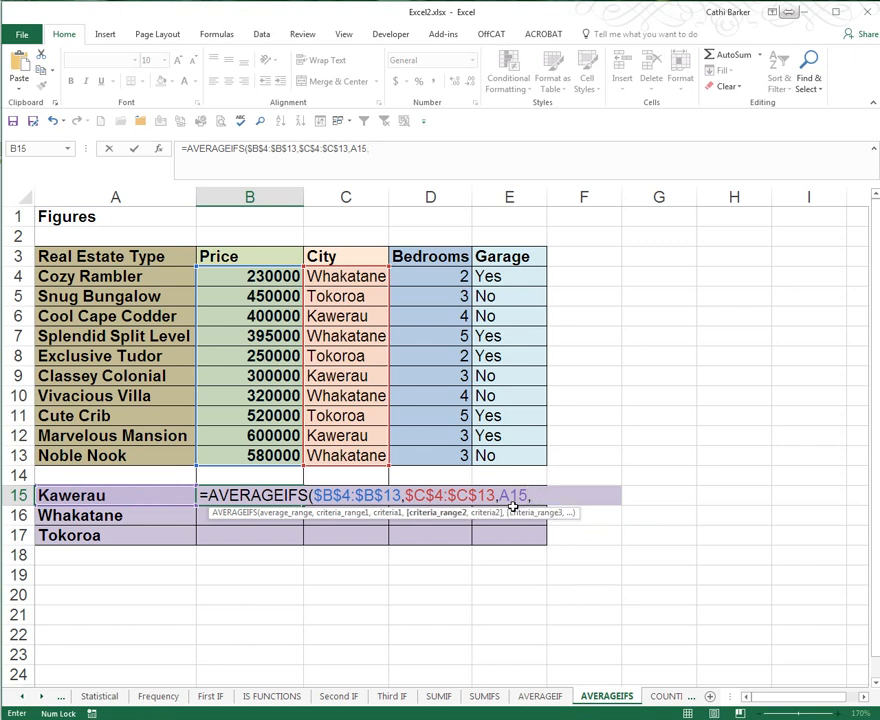
# Step: Add the Bedrooms cells $D$4:$D$13 as the absolute second criteria range, with the criterion ">=2"
pyautogui.moveTo(434, 277); pyautogui.dragTo(432, 454)
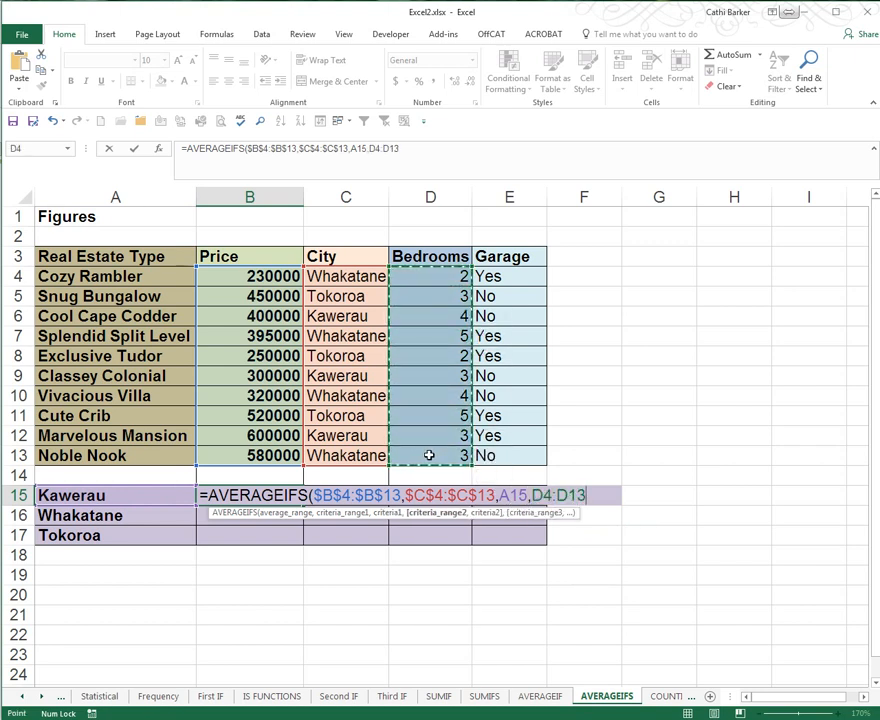
pyautogui.press('F4')
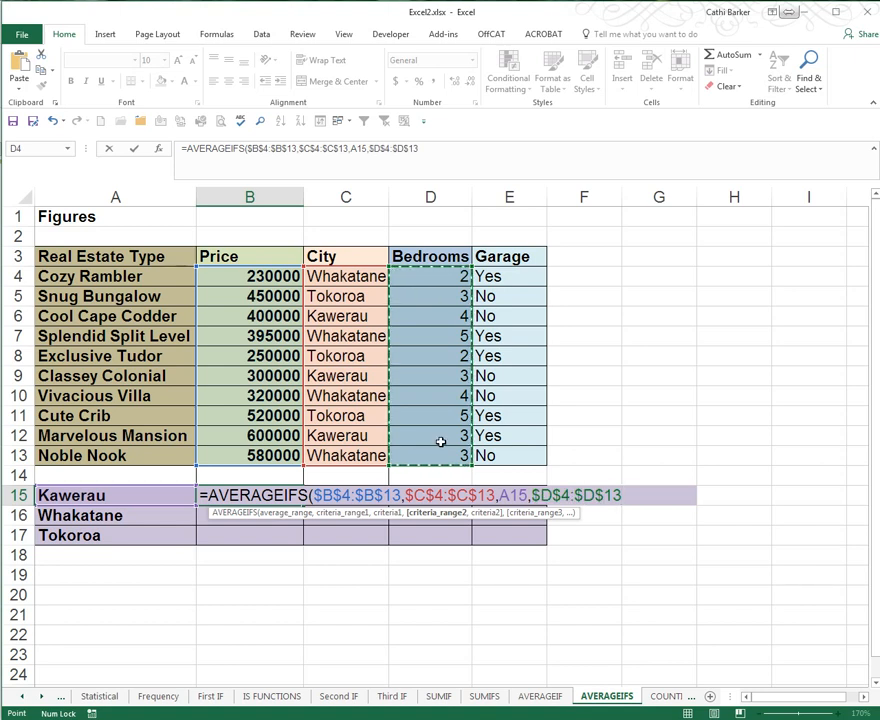
pyautogui.write(',">=2')
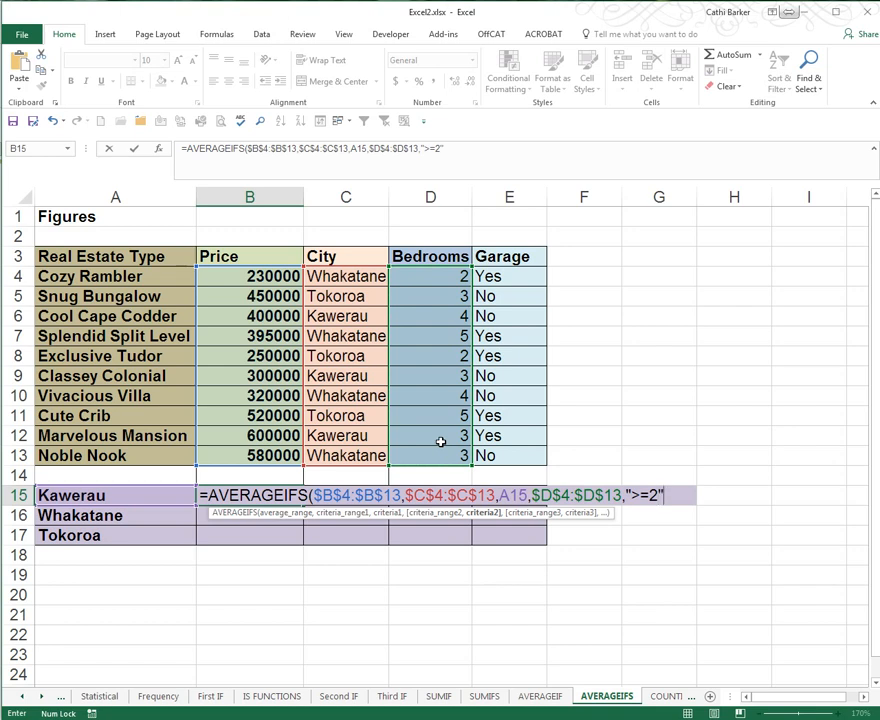
pyautogui.write('",')
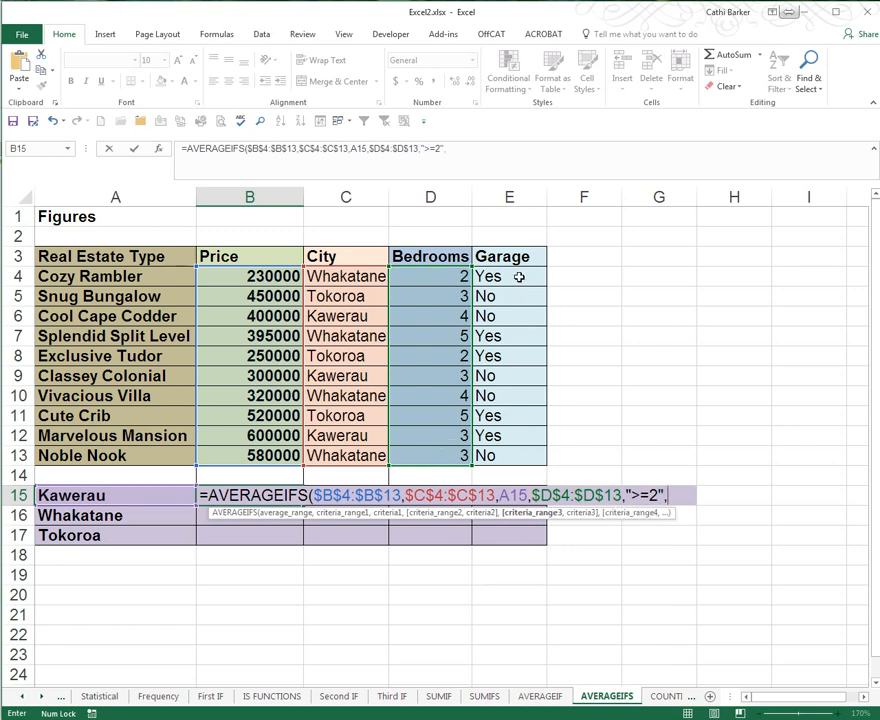
# Step: Add the Garage cells $E$4:$E$13 as the absolute third criteria range, with the criterion "Yes"
pyautogui.moveTo(519, 277); pyautogui.dragTo(521, 456)
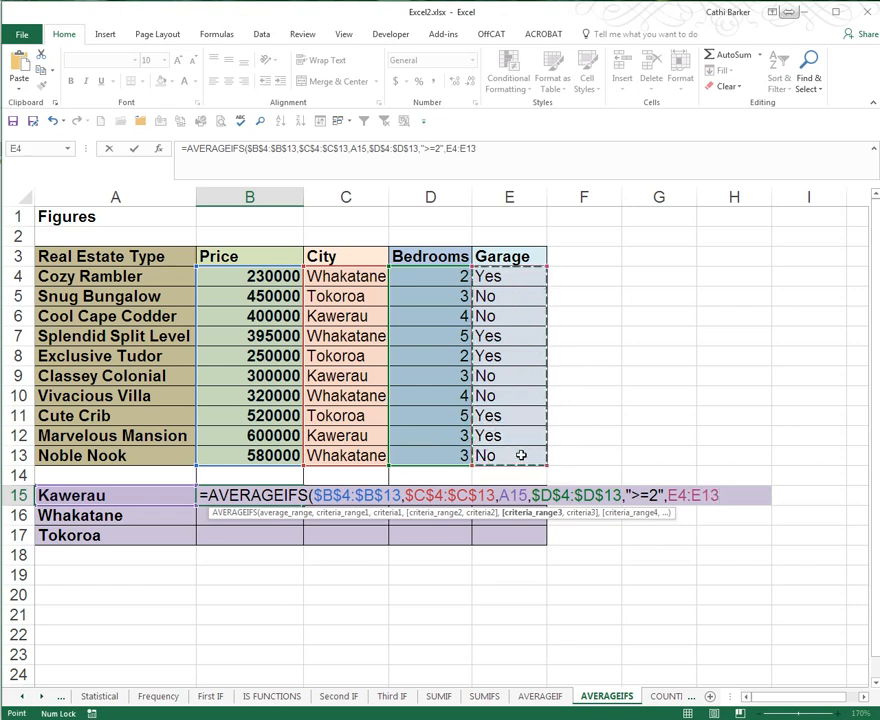
pyautogui.press('F4')
pyautogui.write(',')
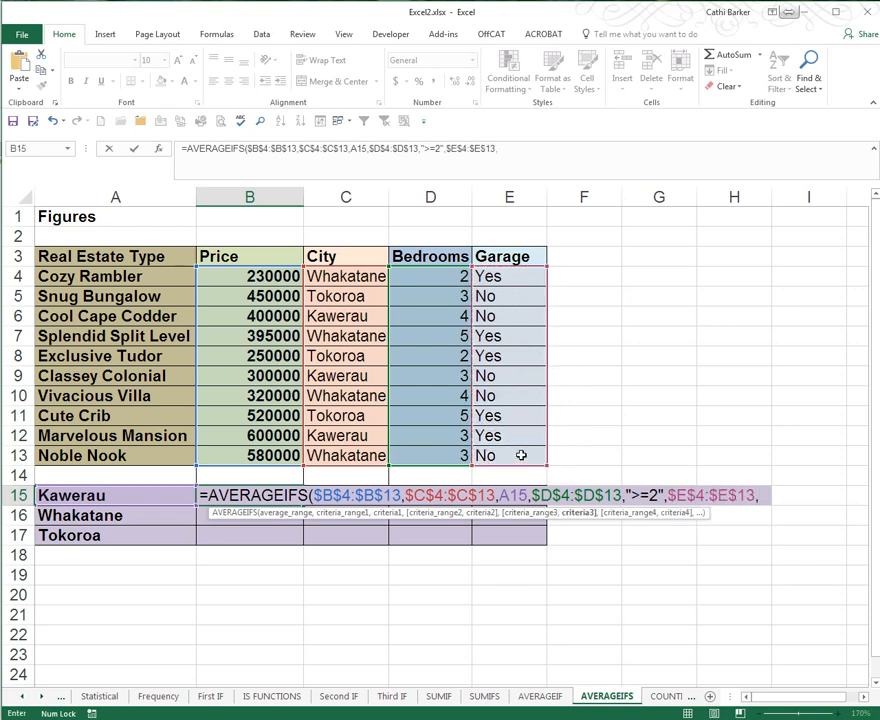
pyautogui.write('"Yes')
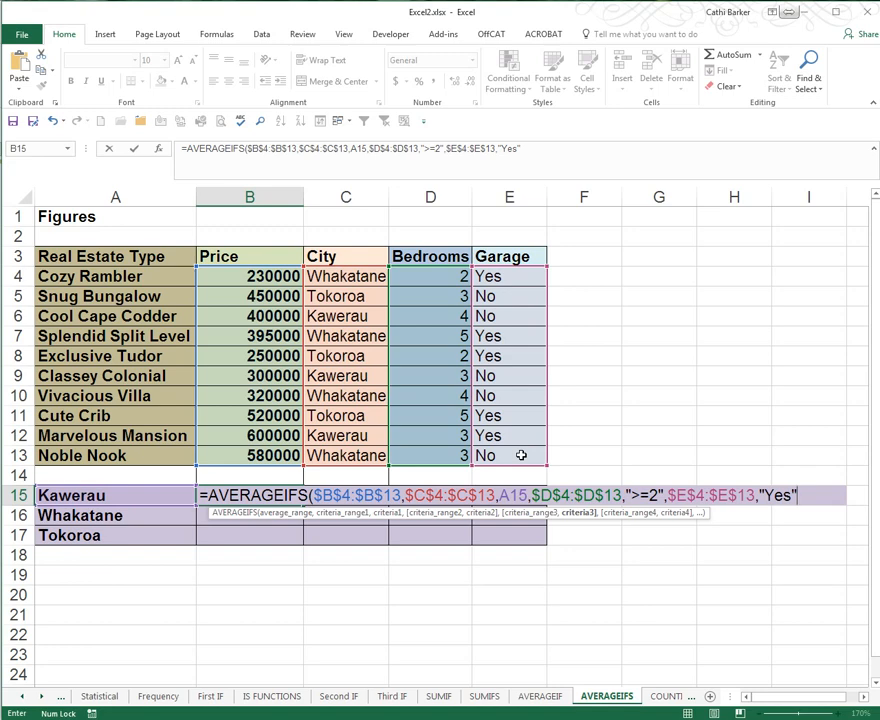
# Step: Complete the AVERAGEIFS formula in B15 and fill it down to B17, then select the Whakatane average
pyautogui.hotkey('ctrl', 'Return')
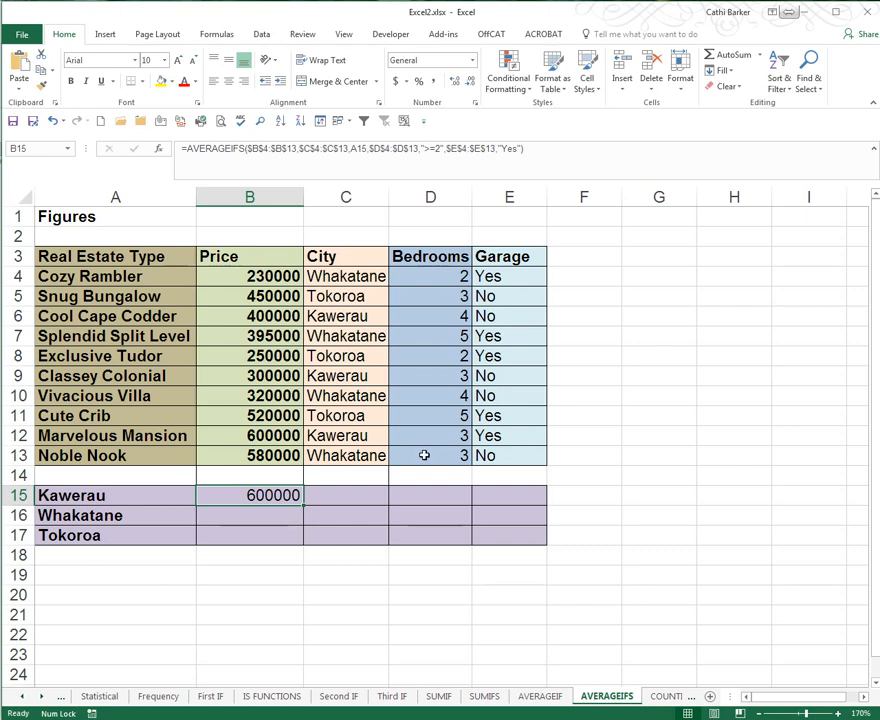
pyautogui.doubleClick(304, 506)
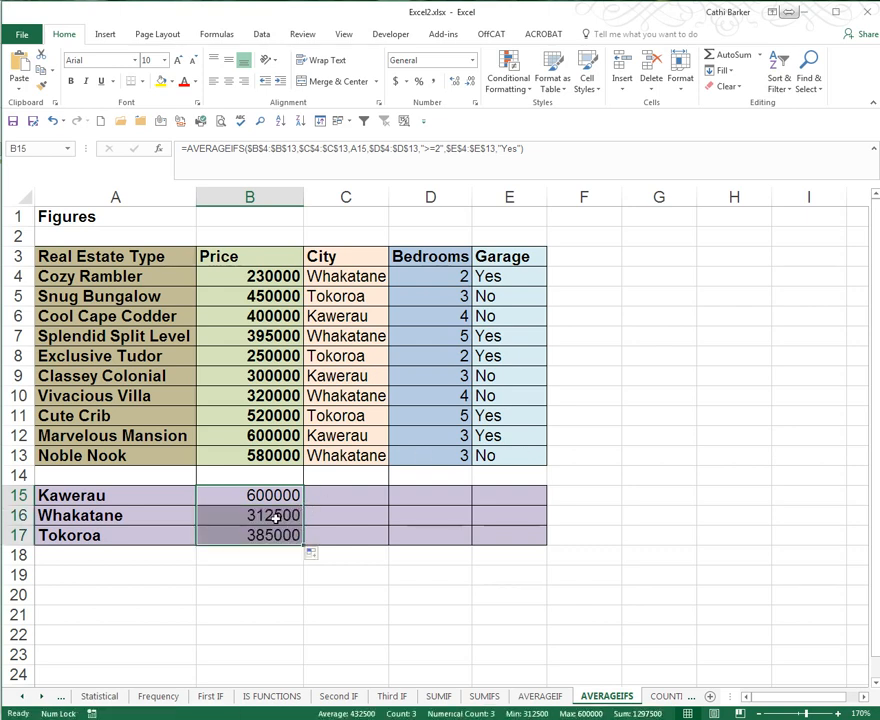
pyautogui.click(275, 515)
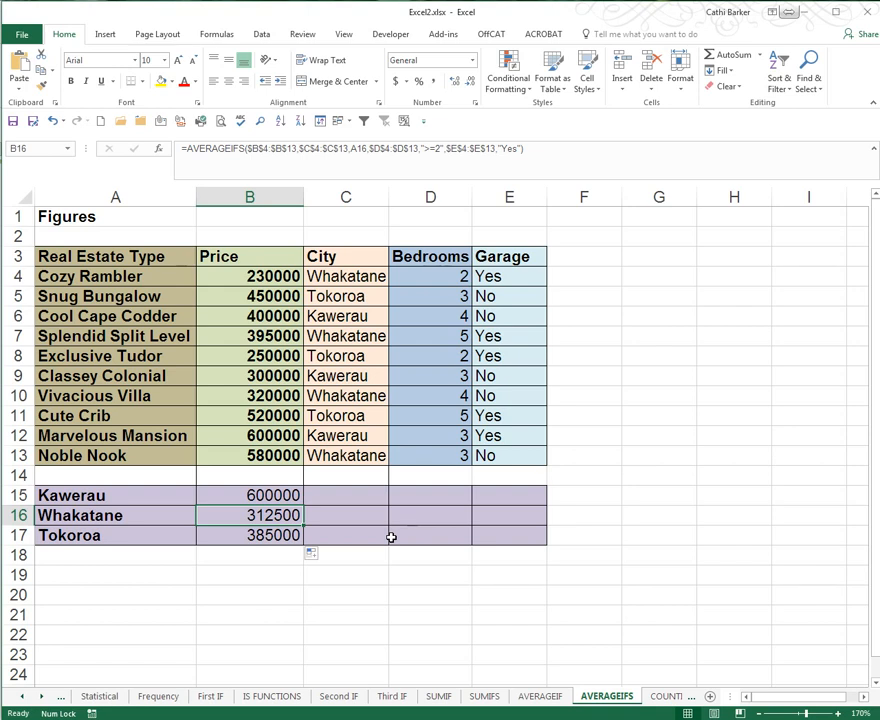
# Step: On the COUNTIF sheet, start a COUNTIF formula in B15 beside Taupo
pyautogui.click(41, 696)
pyautogui.click(41, 696)
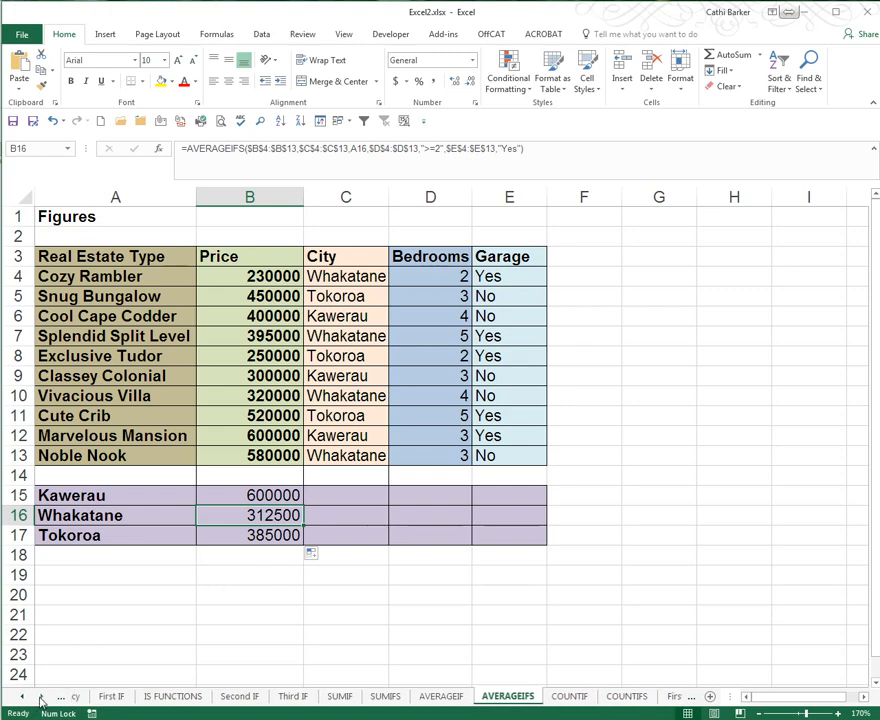
pyautogui.click(556, 696)
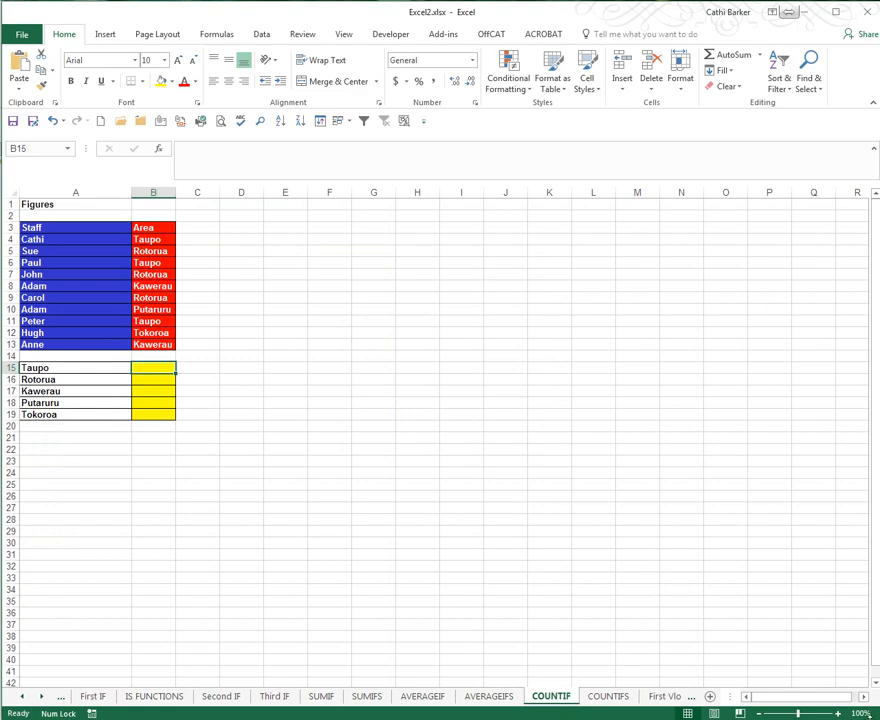
pyautogui.click(838, 714)
pyautogui.click(838, 714)
pyautogui.click(838, 714)
pyautogui.click(838, 714)
pyautogui.click(838, 714)
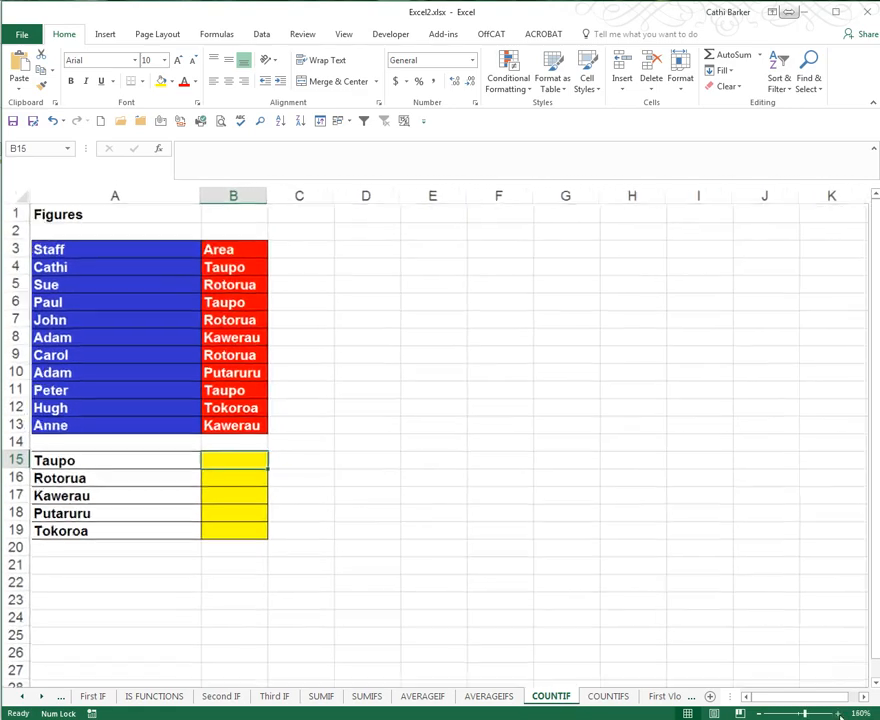
pyautogui.click(838, 714)
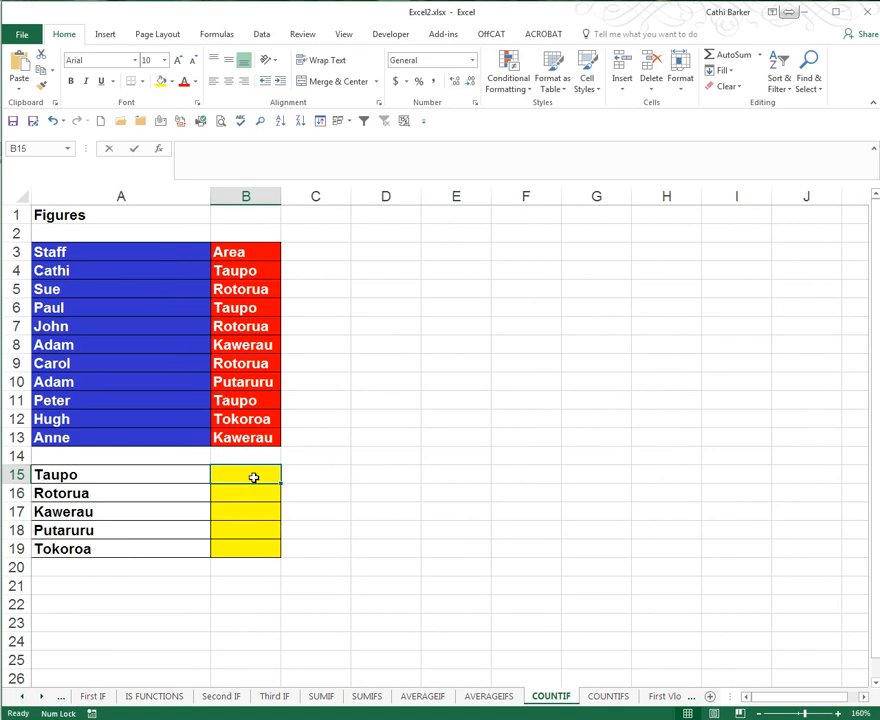
pyautogui.write('=cou')
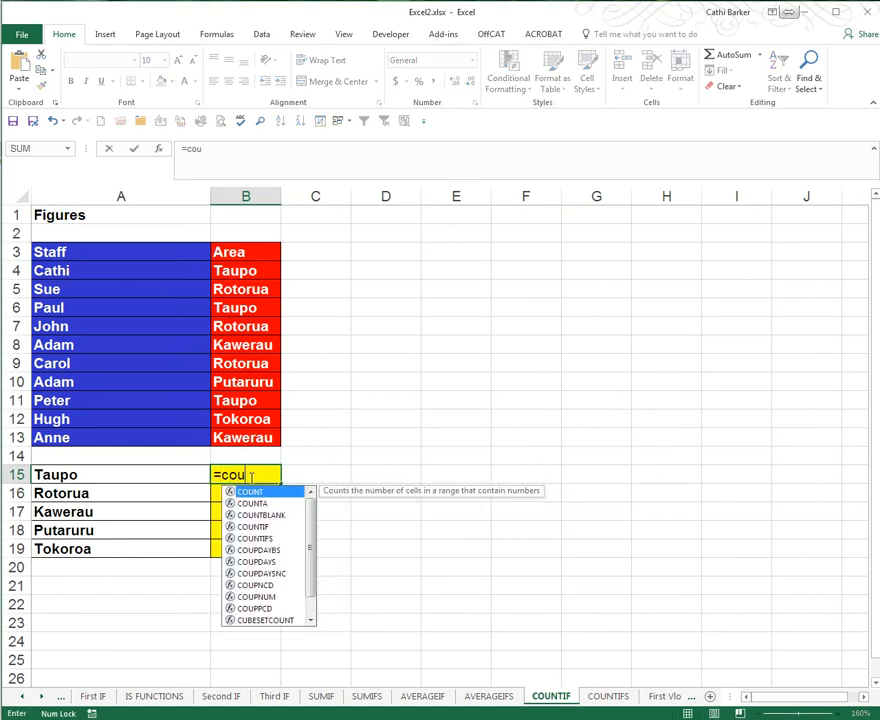
pyautogui.click(297, 527)
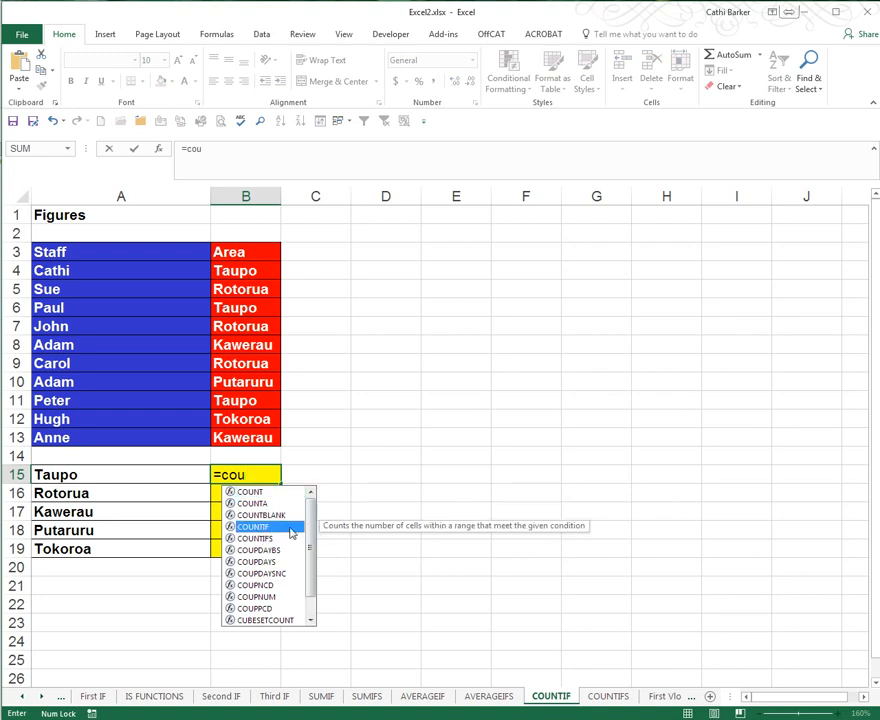
pyautogui.doubleClick(292, 528)
# Step: Set the Area cells $B$4:$B$13 as the absolute COUNTIF range, with the Taupo cell A15 as the criterion
pyautogui.moveTo(240, 270); pyautogui.dragTo(251, 437)
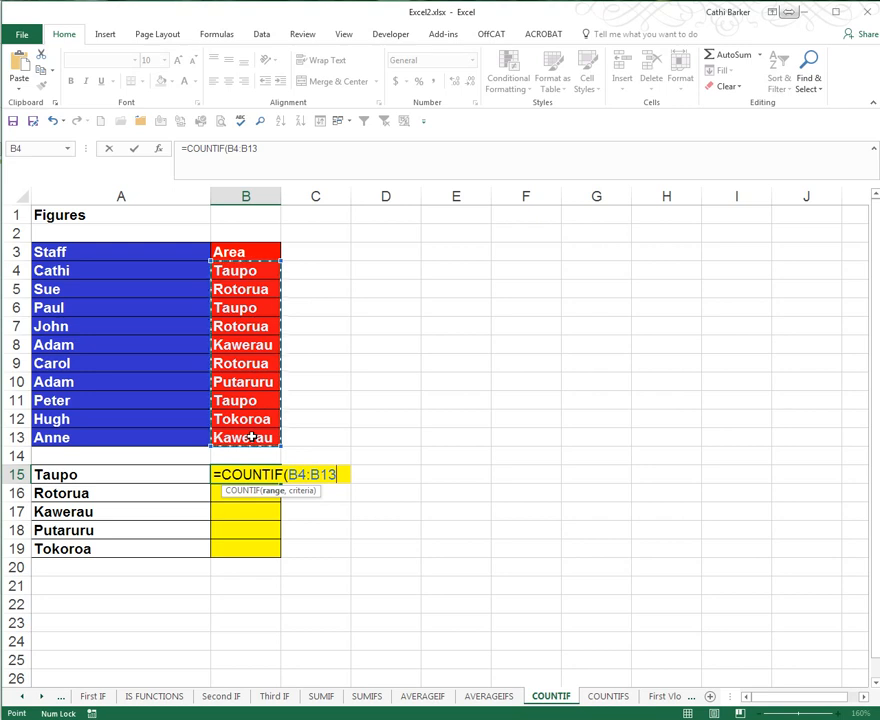
pyautogui.write(',')
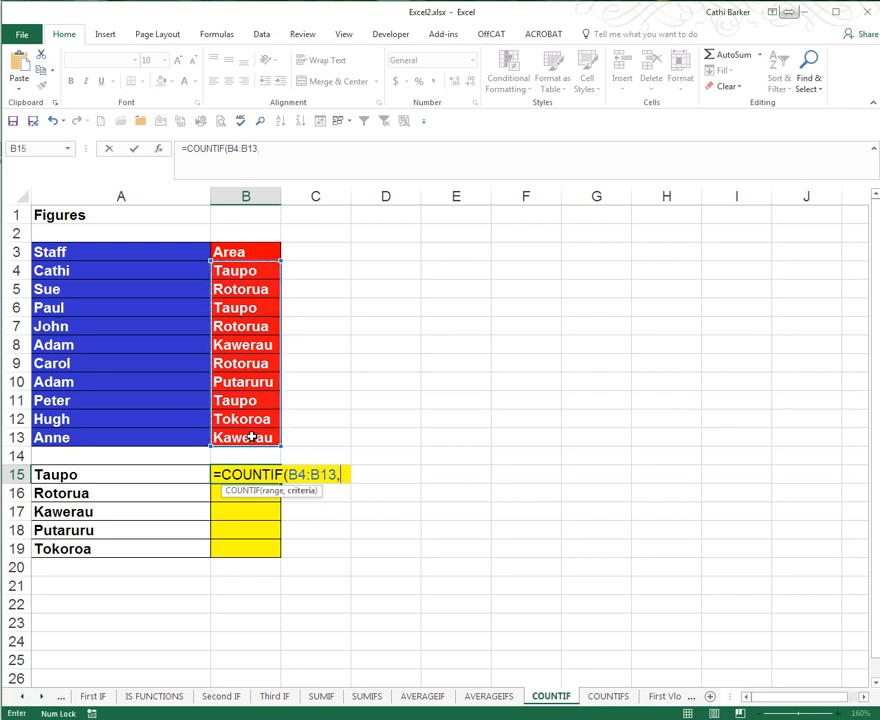
pyautogui.click(131, 479)
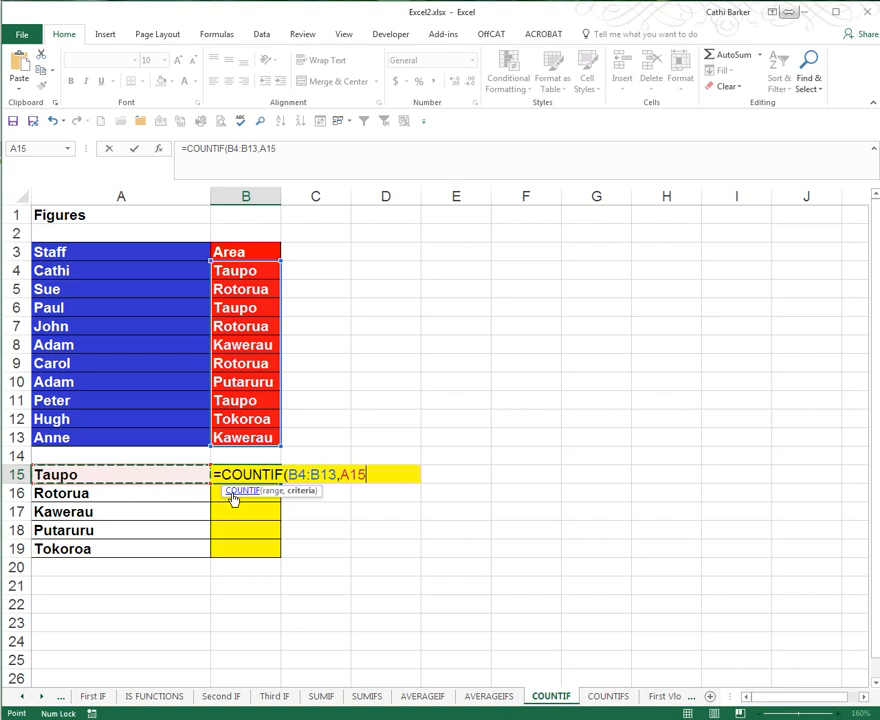
pyautogui.moveTo(325, 474); pyautogui.dragTo(297, 474)
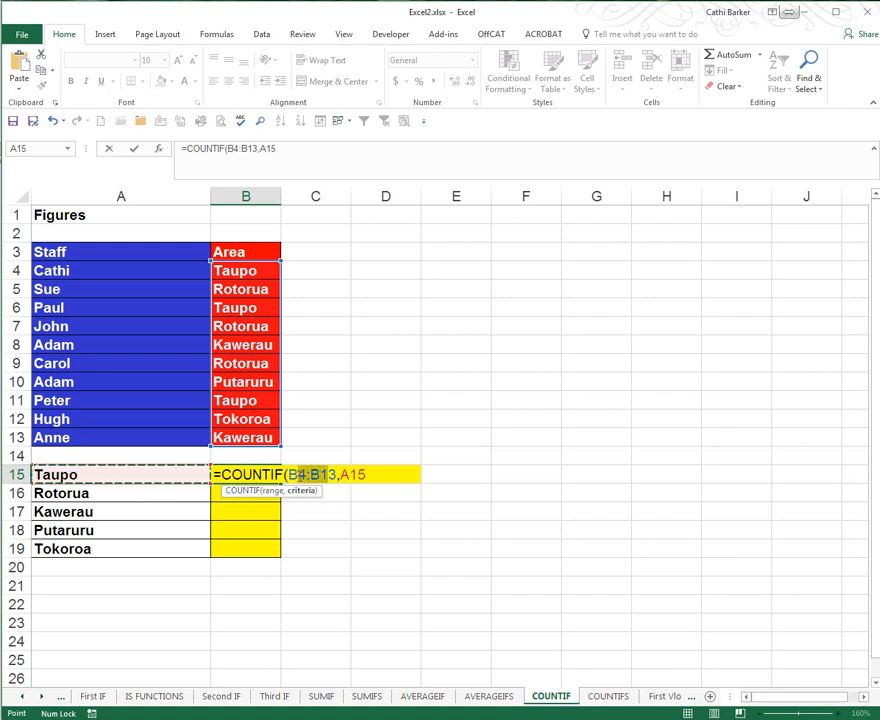
pyautogui.press('F4')
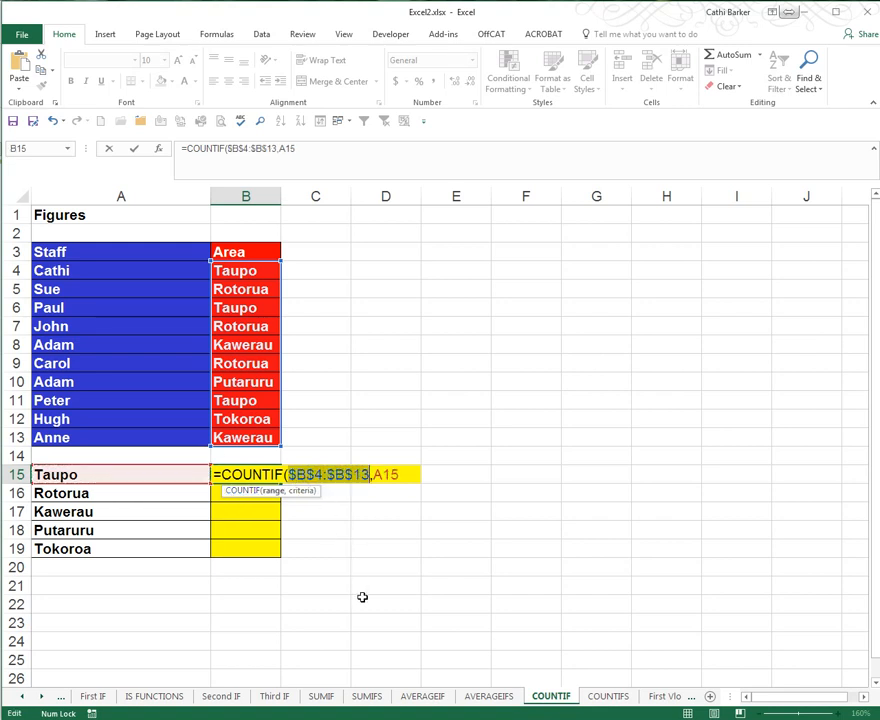
# Step: Complete the COUNTIF formula in B15 and fill it down to B19, then select the Rotorua count
pyautogui.hotkey('ctrl', 'Return')
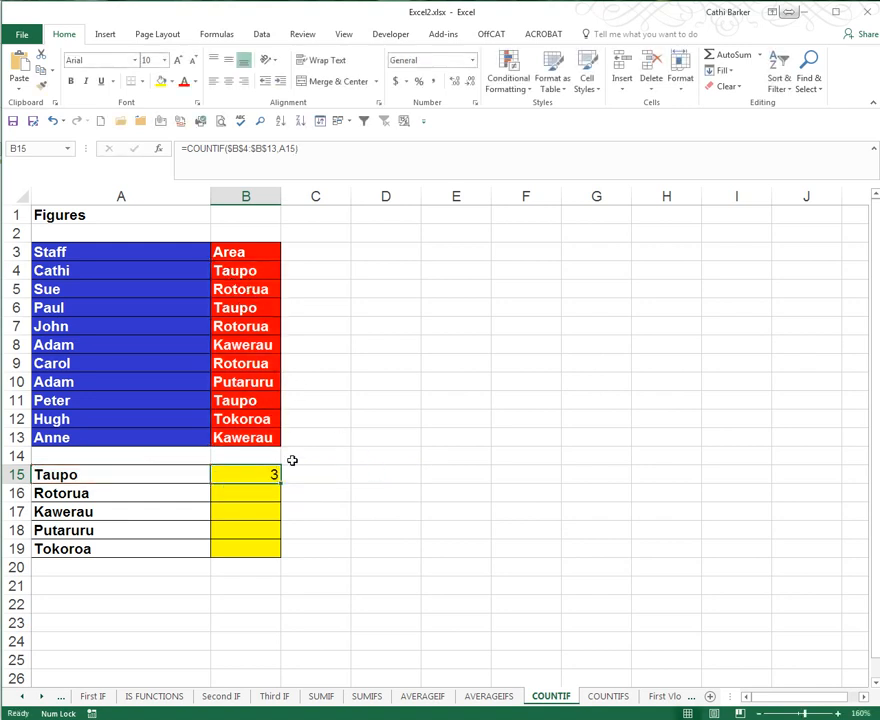
pyautogui.moveTo(281, 483); pyautogui.dragTo(282, 558)
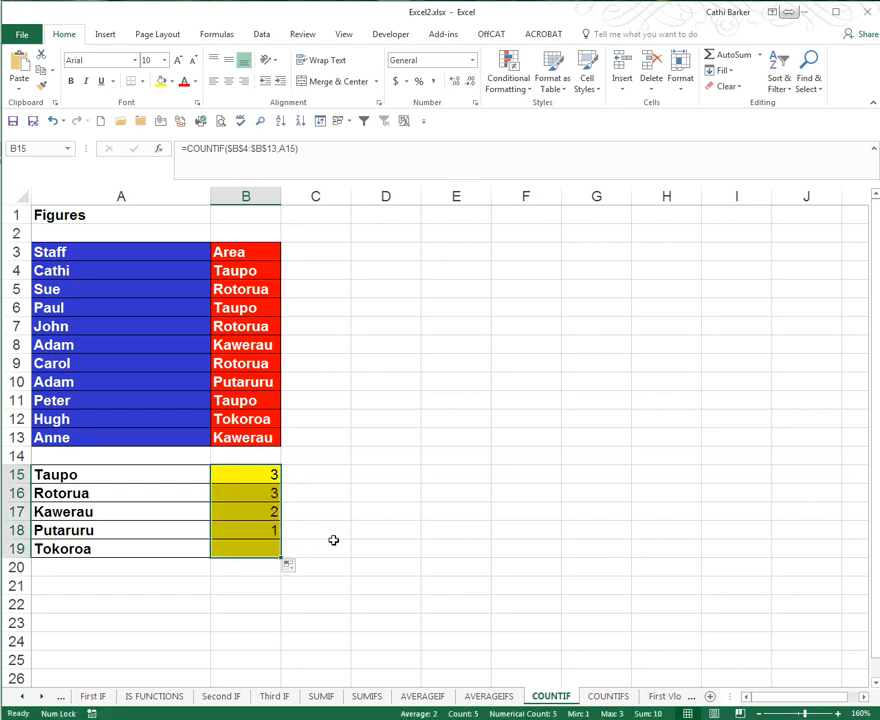
pyautogui.click(250, 489)
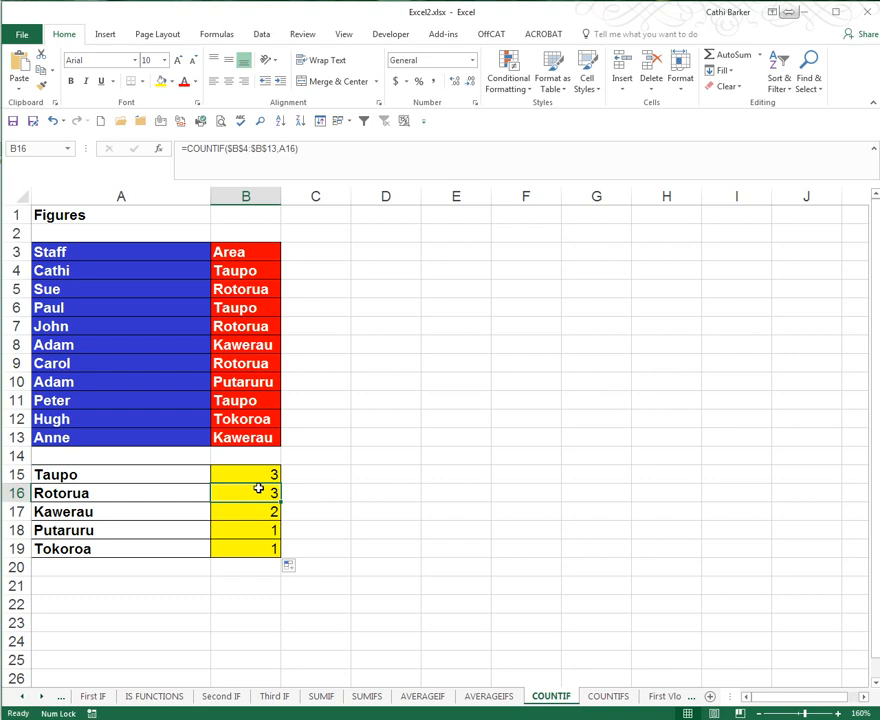
# Step: On the COUNTIFS sheet, start a COUNTIFS formula in B15 beside Kawerau
pyautogui.click(611, 698)
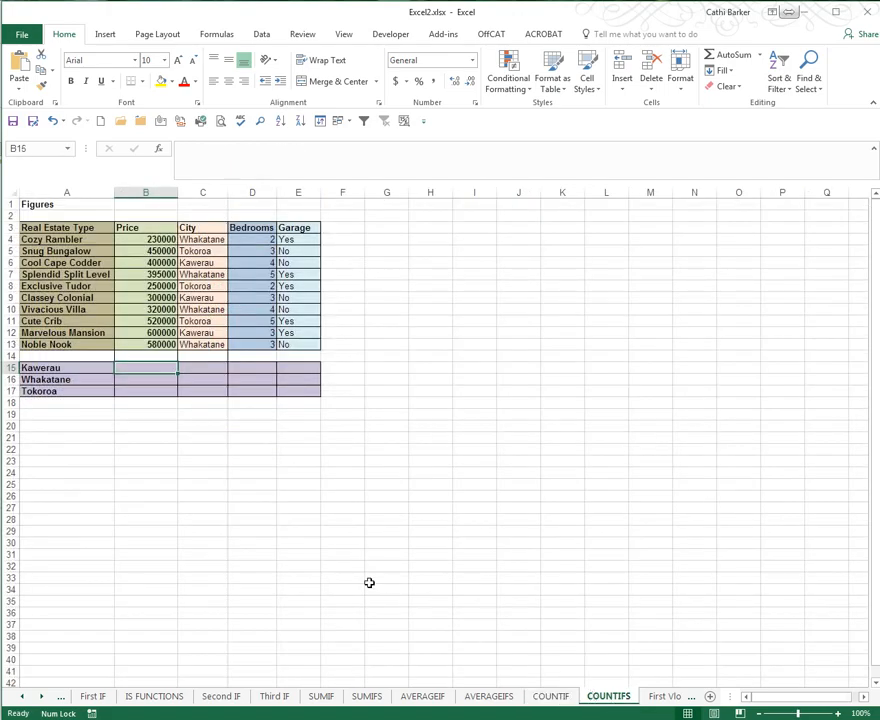
pyautogui.click(838, 714)
pyautogui.click(838, 714)
pyautogui.click(838, 714)
pyautogui.click(838, 714)
pyautogui.click(838, 714)
pyautogui.click(838, 714)
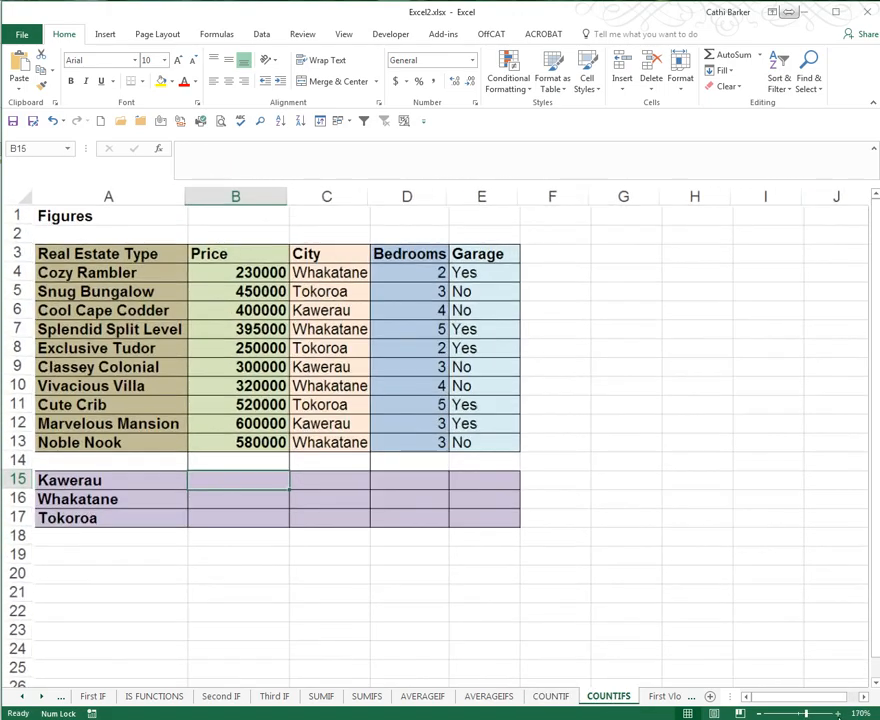
pyautogui.click(838, 714)
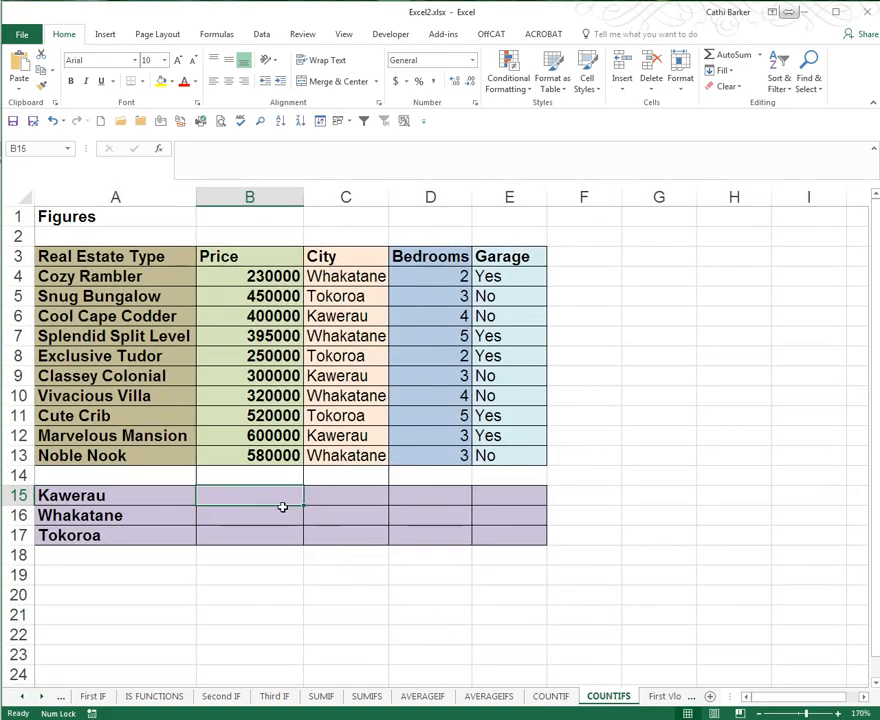
pyautogui.write('=cou')
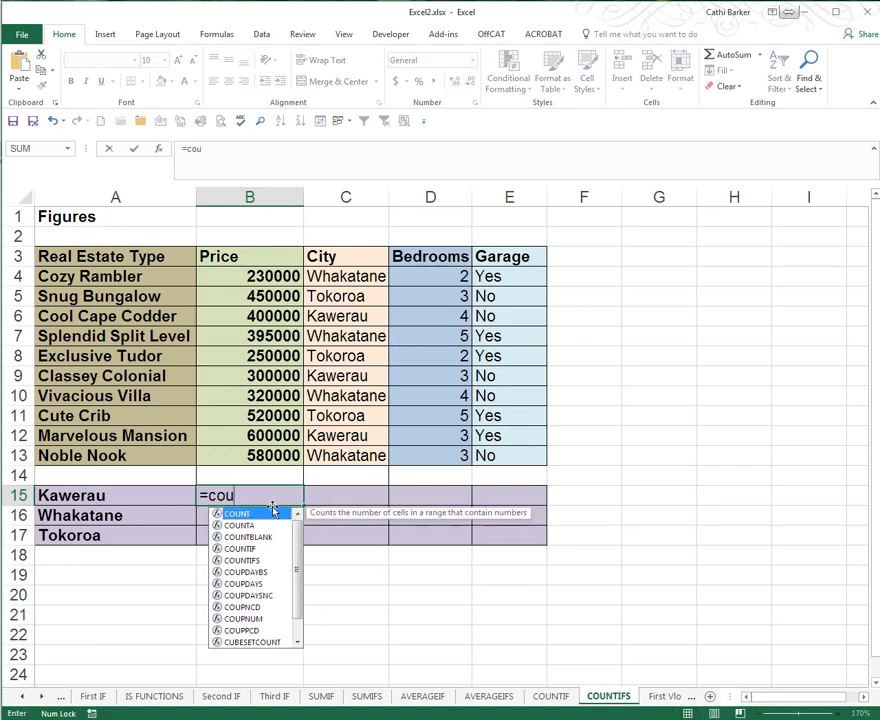
pyautogui.doubleClick(247, 560)
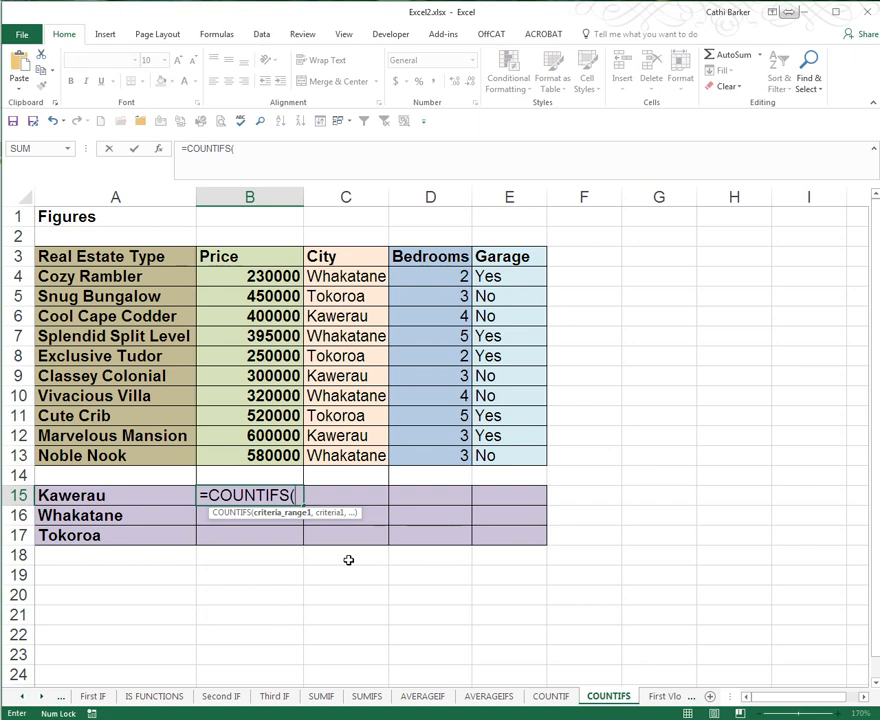
# Step: Set the City cells $C$4:$C$13 as the absolute first criteria range, with the Kawerau cell A15 as the criterion
pyautogui.click(355, 283)
pyautogui.moveTo(357, 290); pyautogui.dragTo(363, 452)
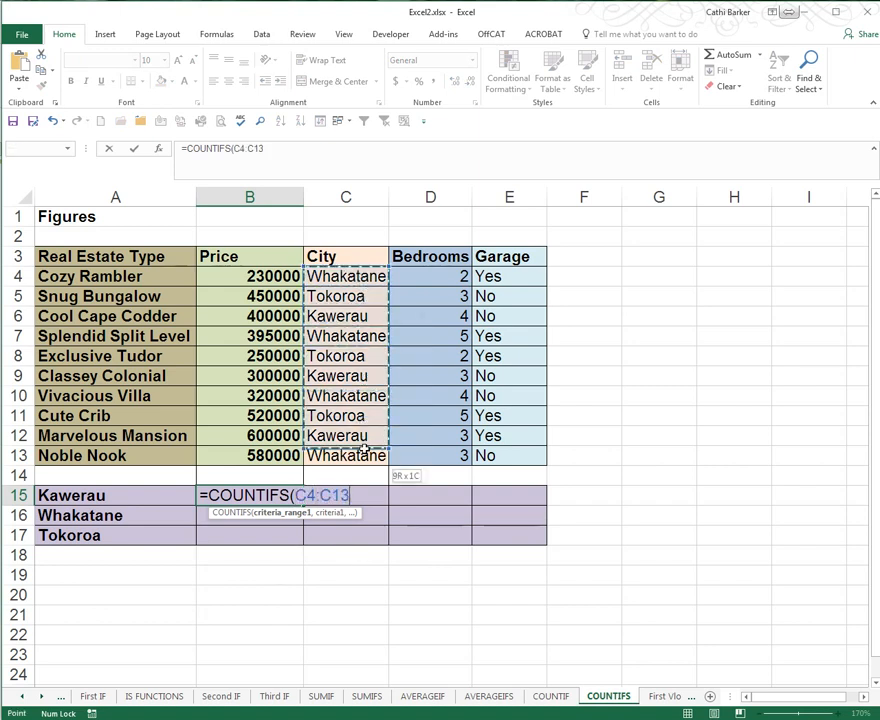
pyautogui.press('F4')
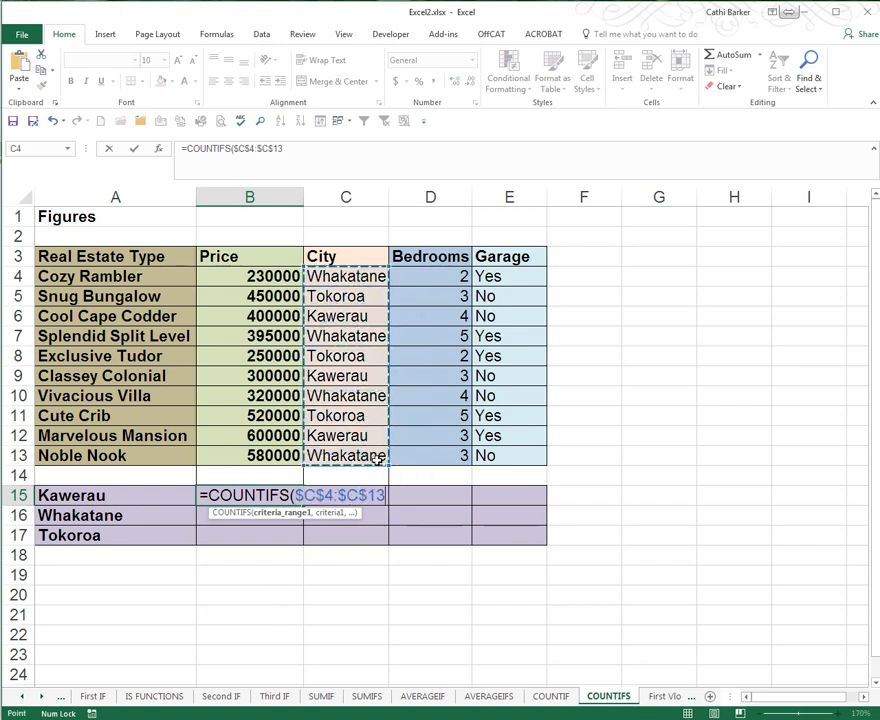
pyautogui.write(',')
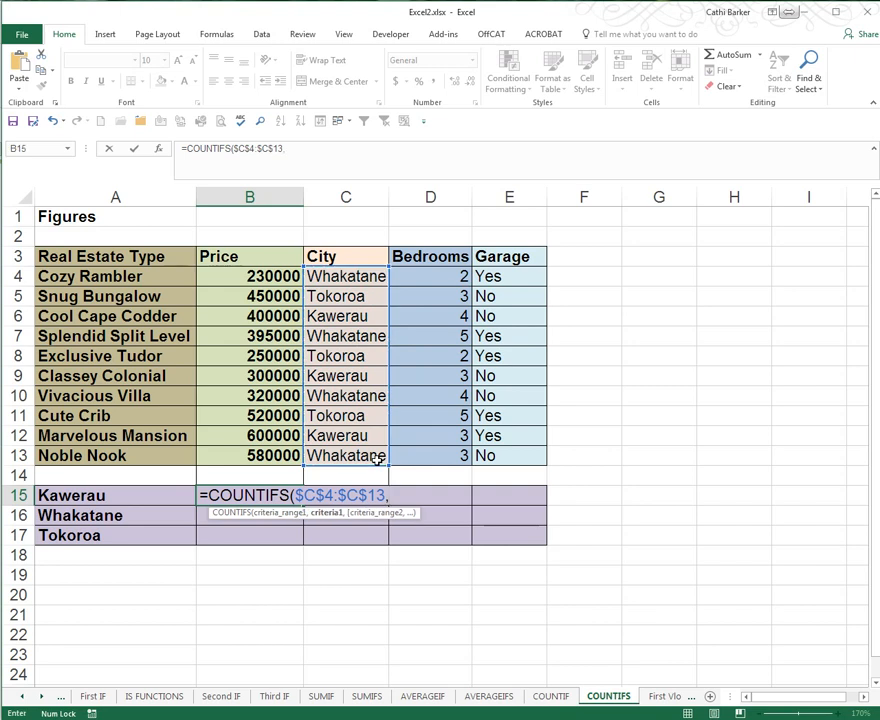
pyautogui.click(152, 494)
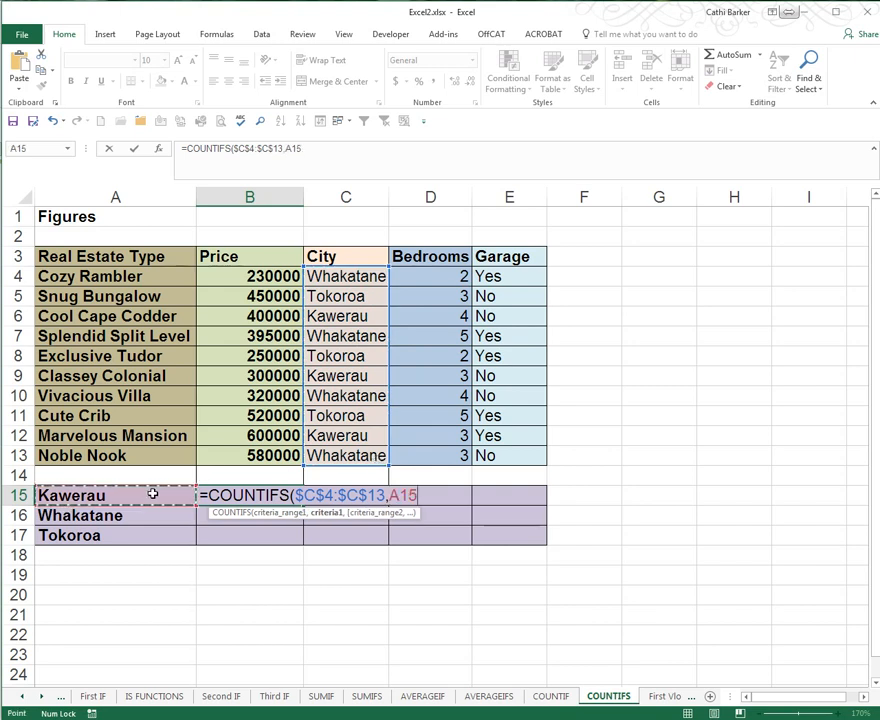
pyautogui.write(',')
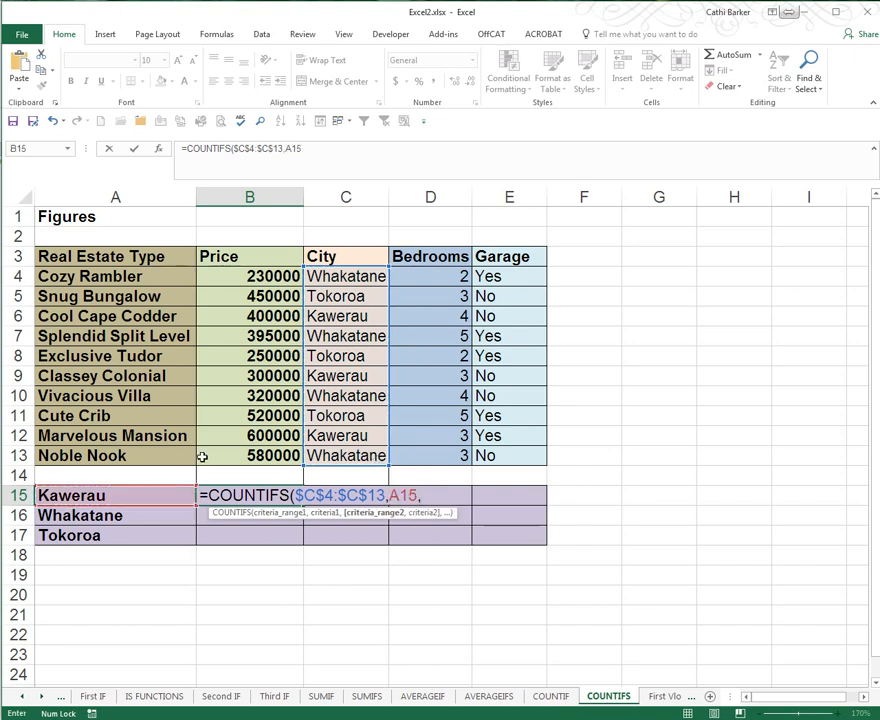
# Step: Add the Bedrooms cells $D$4:$D$13 to the COUNTIFS formula as the absolute second criteria range, with the criterion ">=2"
pyautogui.moveTo(410, 278); pyautogui.dragTo(406, 455)
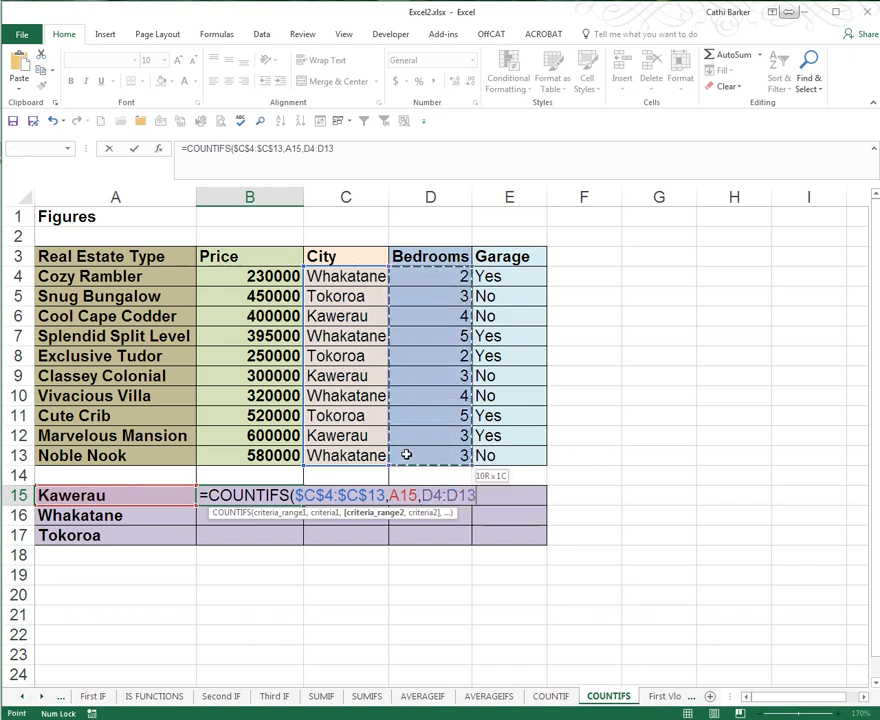
pyautogui.press('F4')
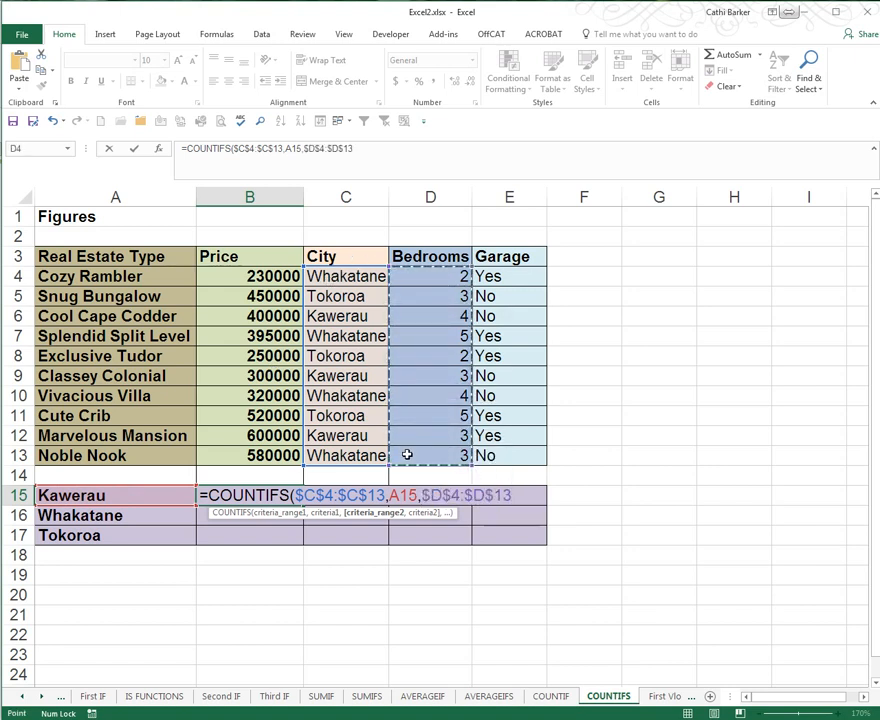
pyautogui.write(',"')
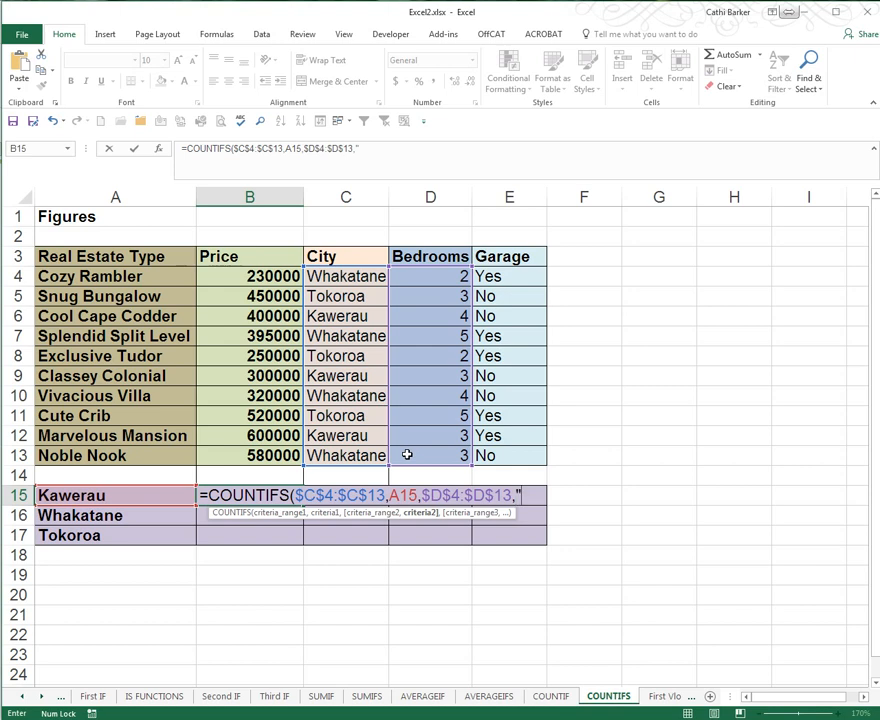
pyautogui.write('>=2')
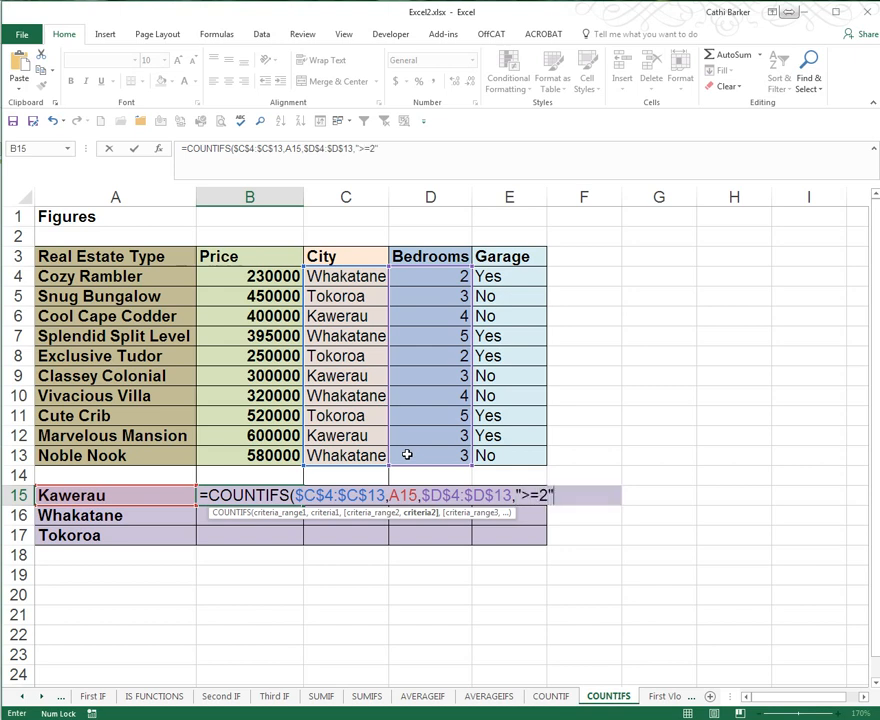
pyautogui.write('",')
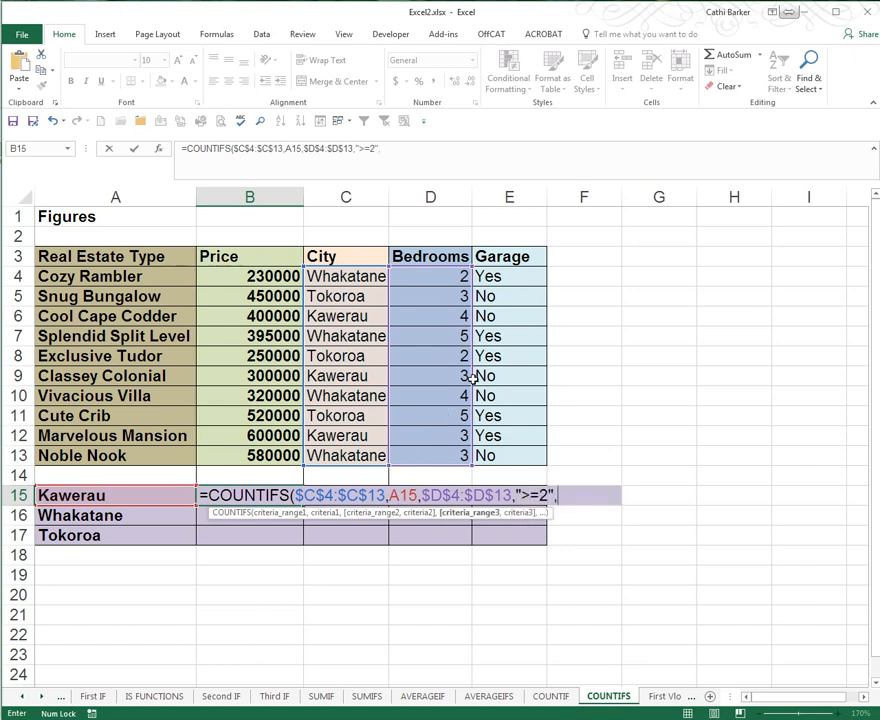
# Step: Add the Garage cells $E$4:$E$13 to the COUNTIFS formula as the absolute third criteria range, with the criterion "Yes"
pyautogui.moveTo(507, 280); pyautogui.dragTo(507, 455)
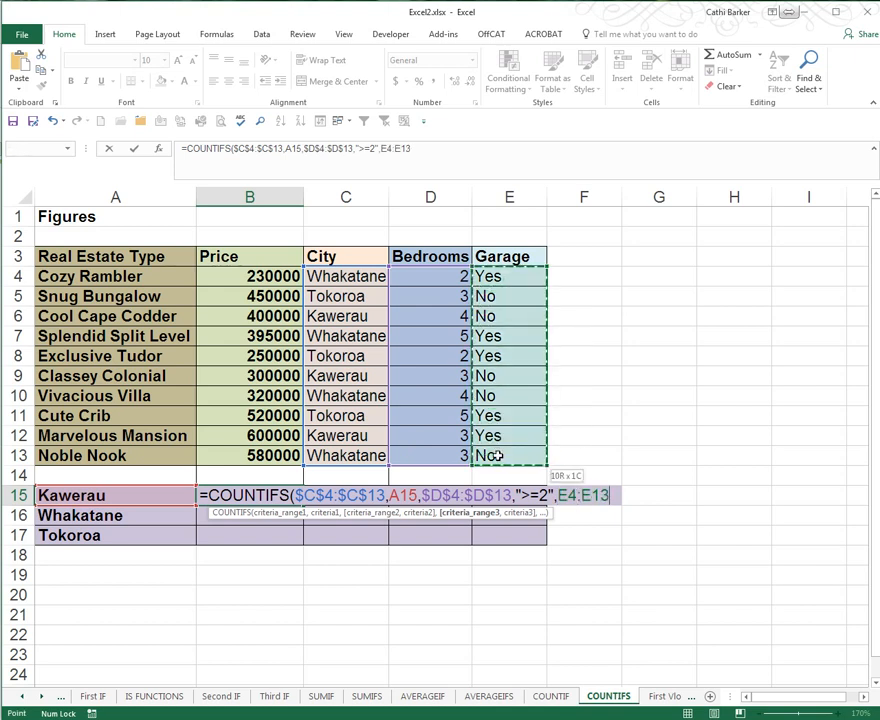
pyautogui.press('F4')
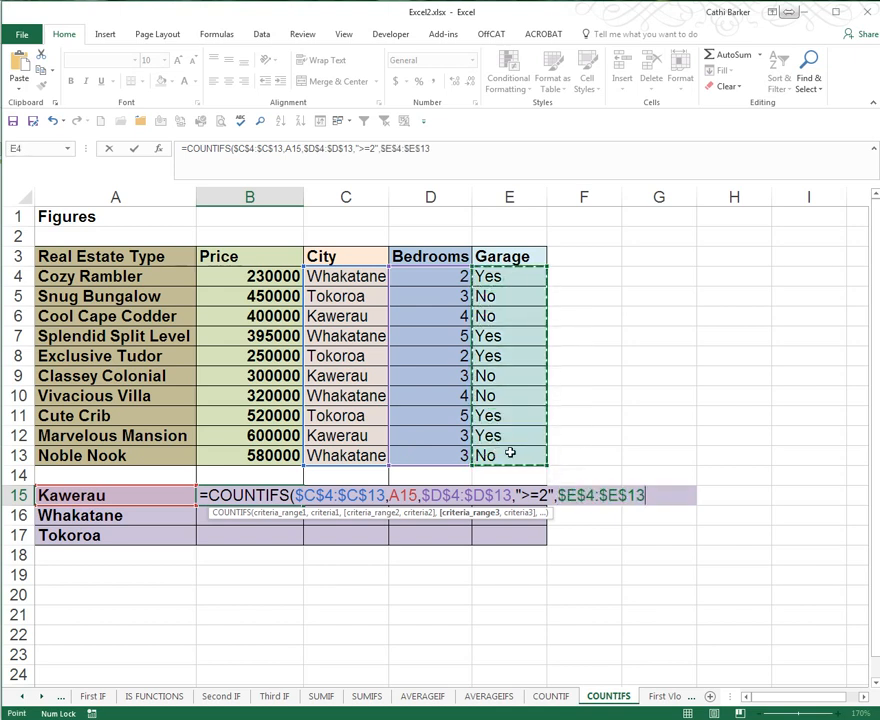
pyautogui.write(',"Yes')
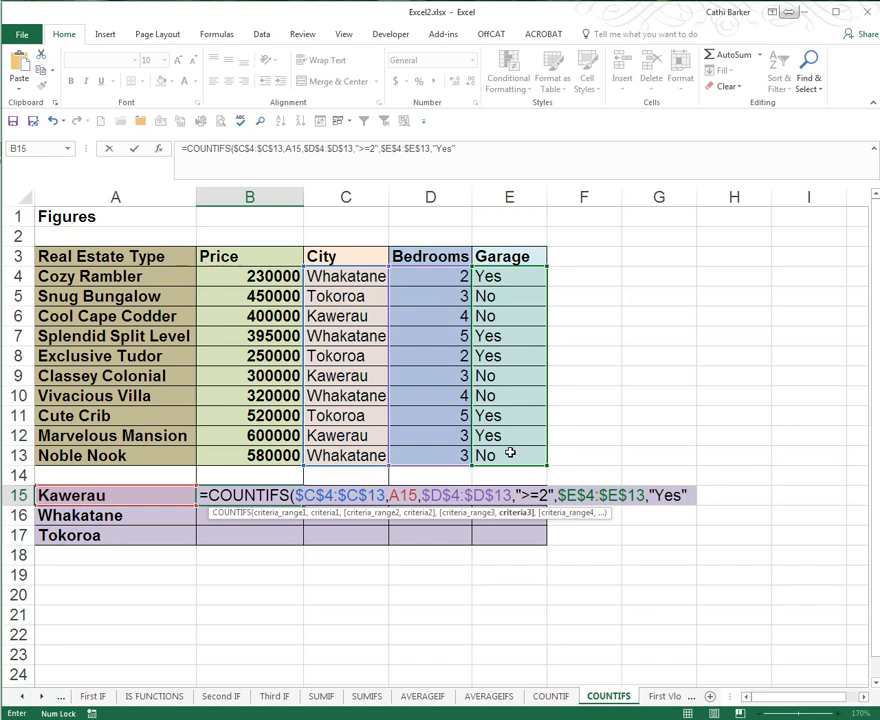
# Step: Complete the COUNTIFS formula in B15 and fill it down to B17, then select the Whakatane count
pyautogui.hotkey('ctrl', 'Return')
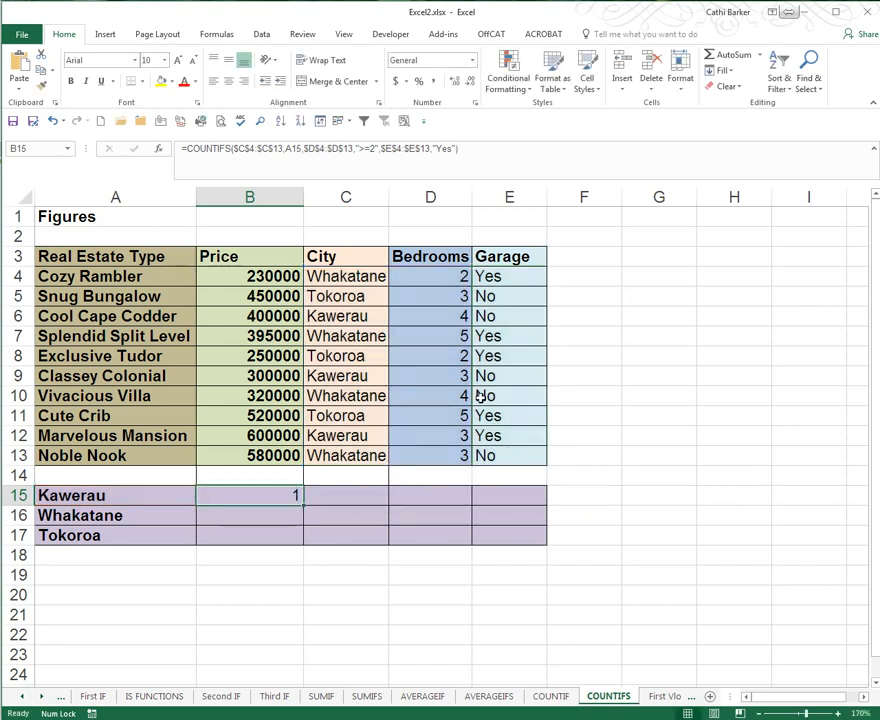
pyautogui.moveTo(307, 510); pyautogui.dragTo(303, 540)
pyautogui.click(291, 514)
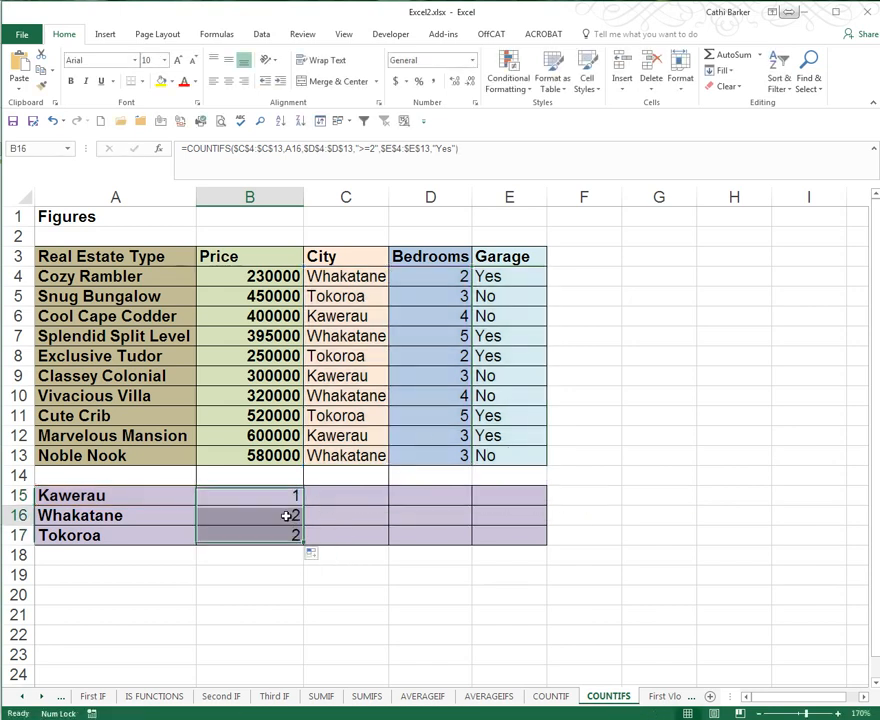